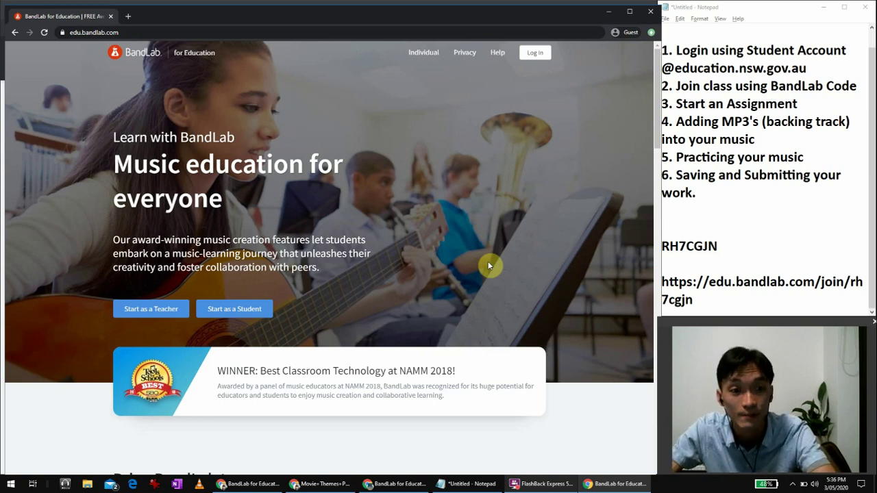
- Copy the class join link from the notes and open it in the browser
{"action": "left_click", "coordinate": [714, 249]}
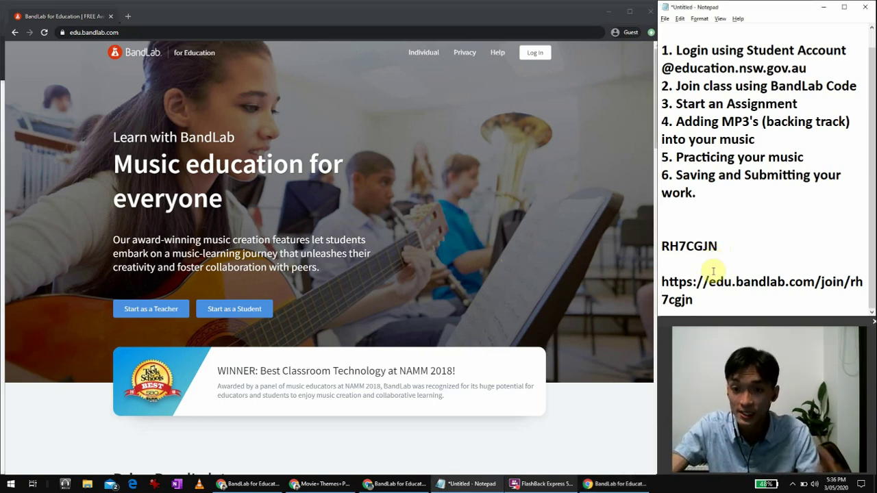
{"action": "left_click_drag", "start_coordinate": [703, 300], "coordinate": [660, 282]}
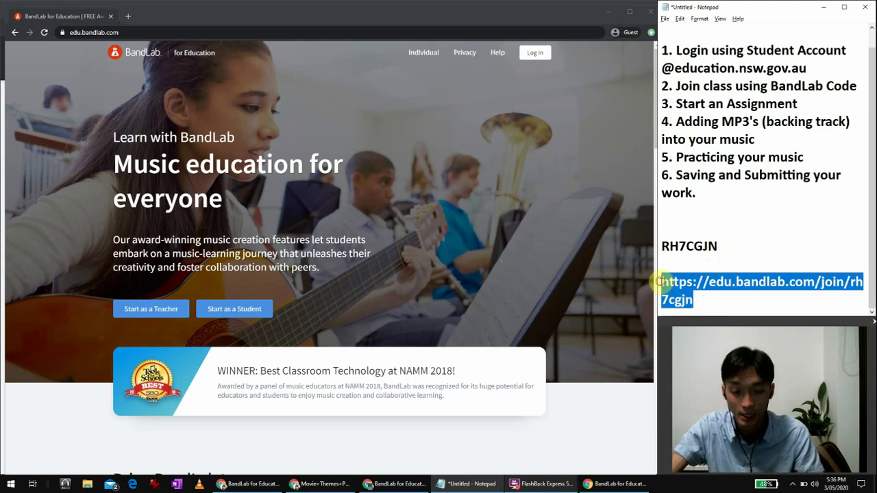
{"action": "double_click", "coordinate": [689, 246]}
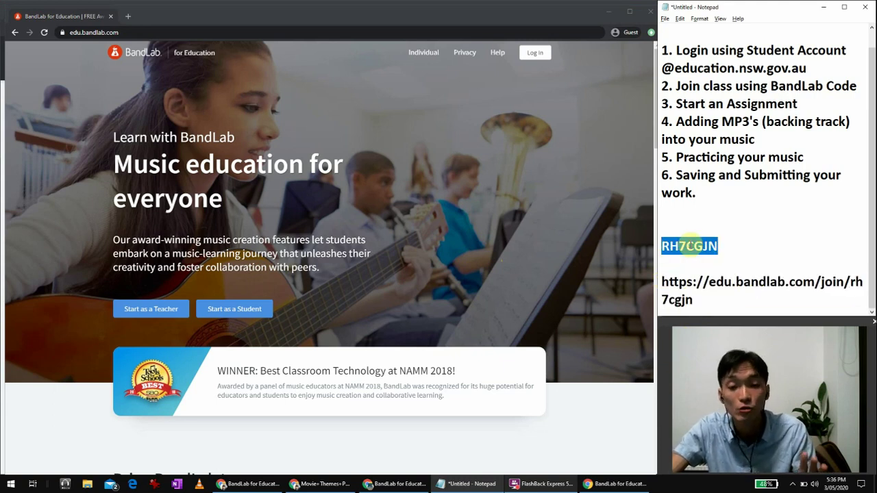
{"action": "left_click_drag", "start_coordinate": [695, 300], "coordinate": [656, 288]}
{"action": "key", "text": "ctrl+c"}
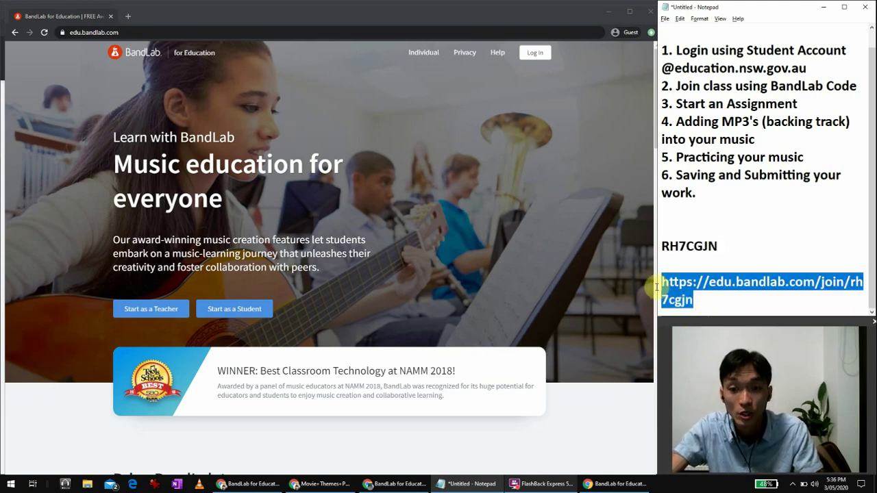
{"action": "left_click", "coordinate": [163, 30]}
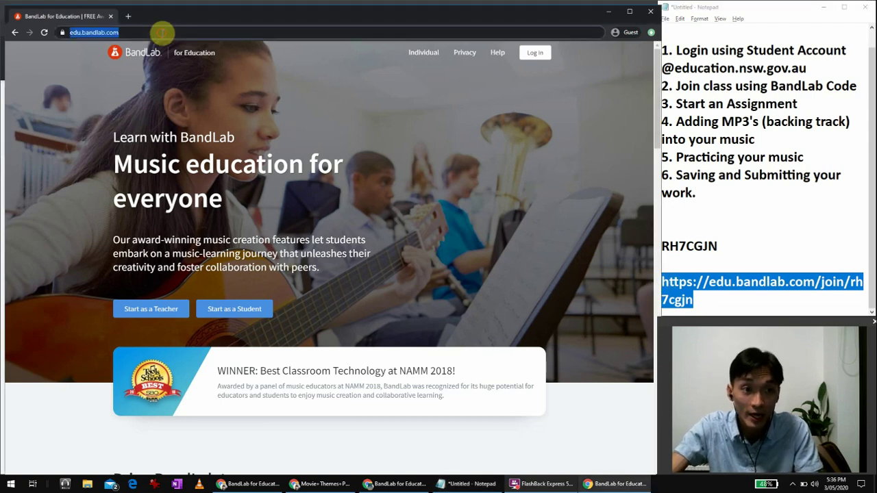
{"action": "key", "text": "ctrl+v"}
{"action": "key", "text": "Return"}
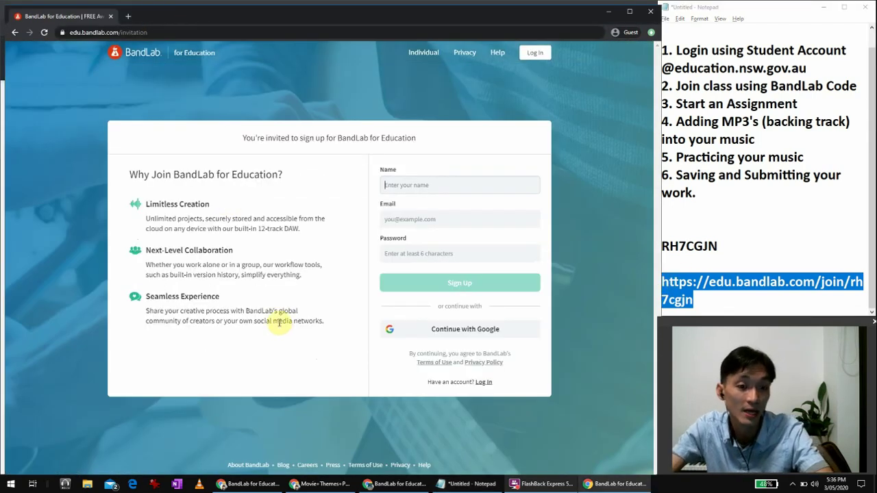
{"action": "left_click", "coordinate": [481, 332]}
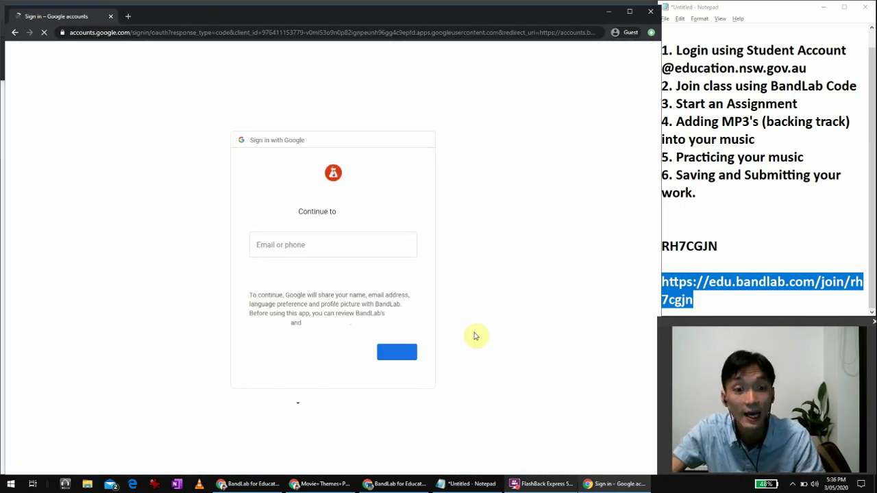
{"action": "left_click", "coordinate": [314, 246]}
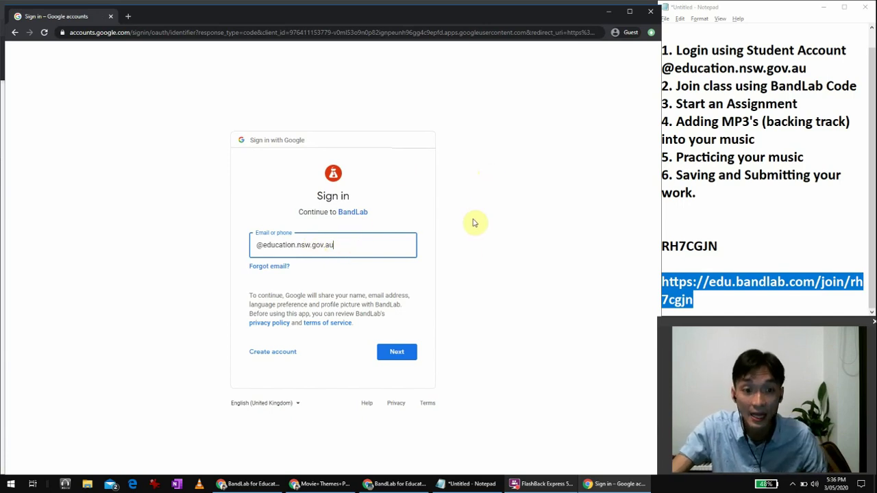
{"action": "left_click", "coordinate": [496, 249]}
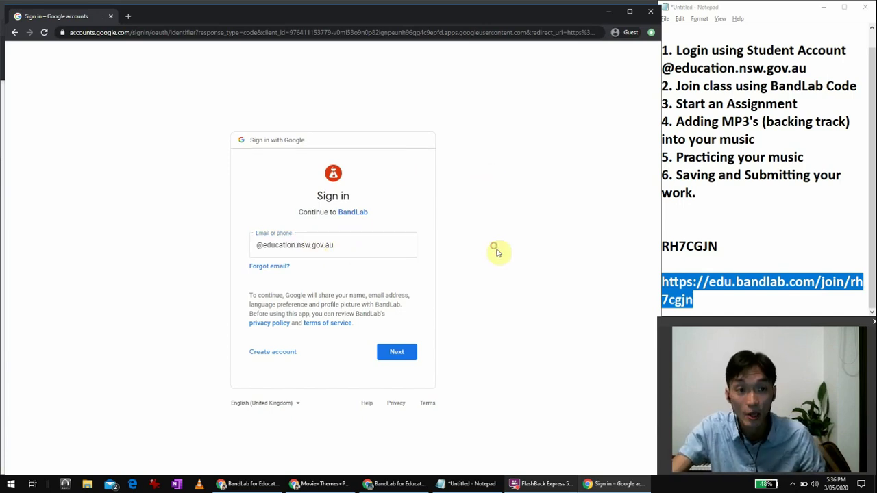
{"action": "left_click", "coordinate": [650, 13]}
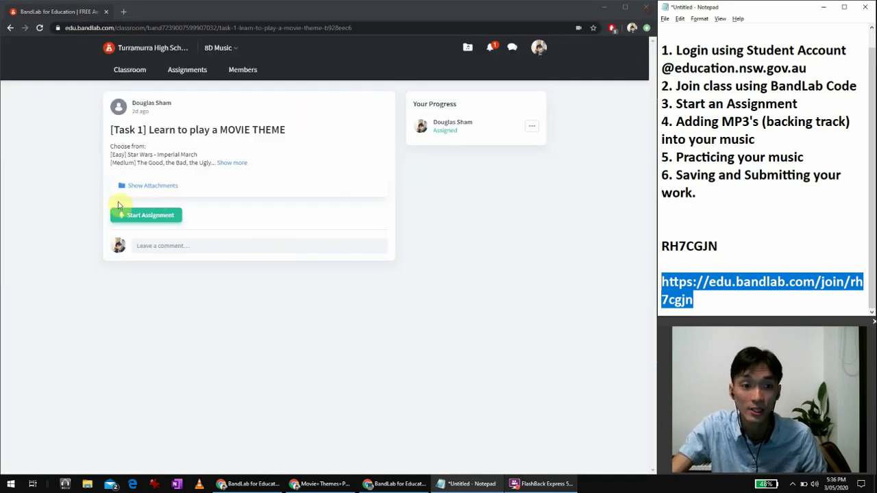
- Open the 8D Music class and start the "Learn to play a MOVIE THEME" task from the teacher's assignment
{"action": "left_click", "coordinate": [145, 53]}
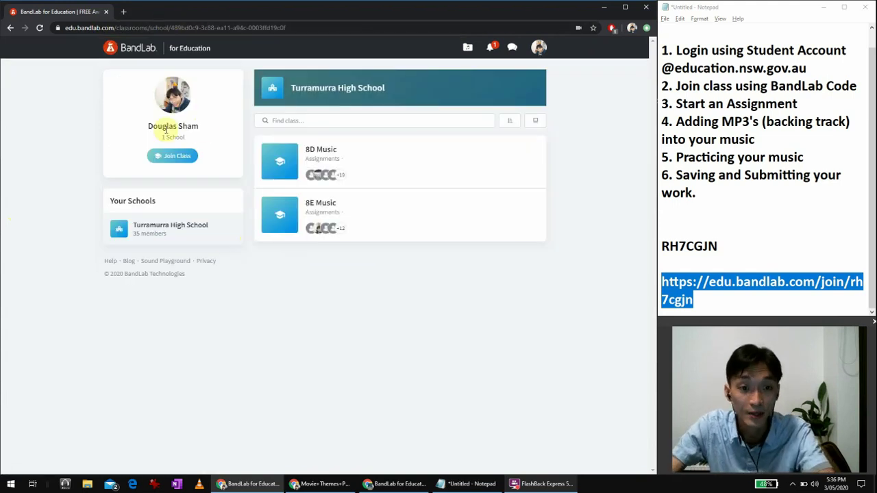
{"action": "left_click", "coordinate": [317, 152]}
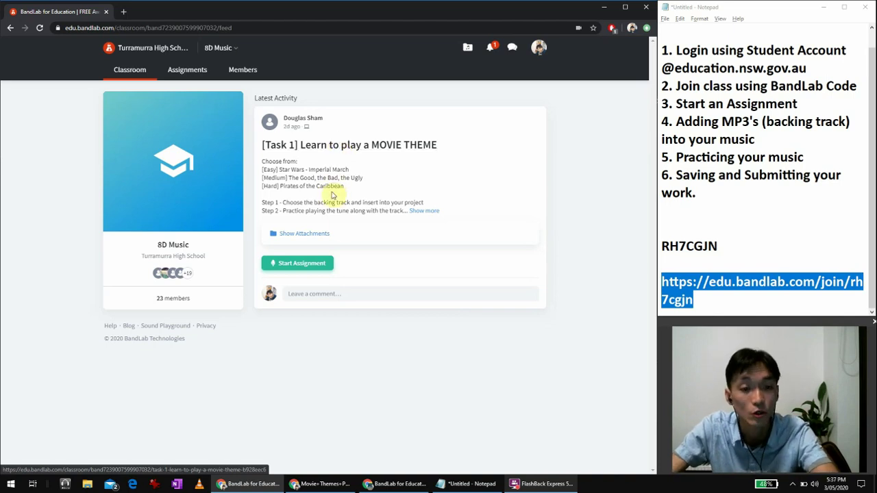
{"action": "left_click", "coordinate": [296, 268]}
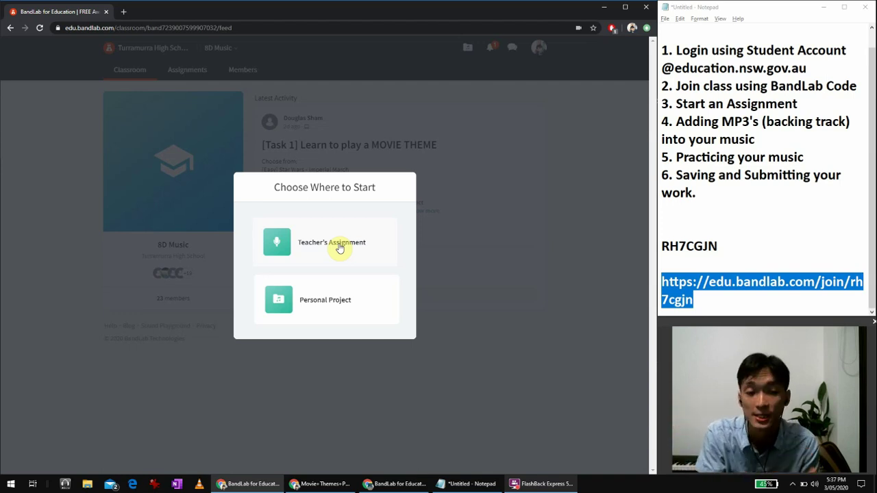
{"action": "left_click", "coordinate": [272, 240]}
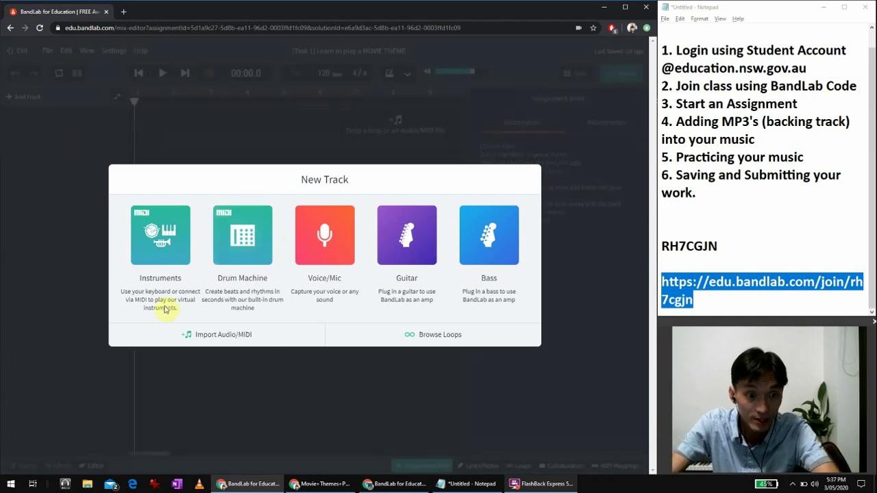
- Add an Instruments track to the project and hide the assignment brief
{"action": "left_click", "coordinate": [162, 258]}
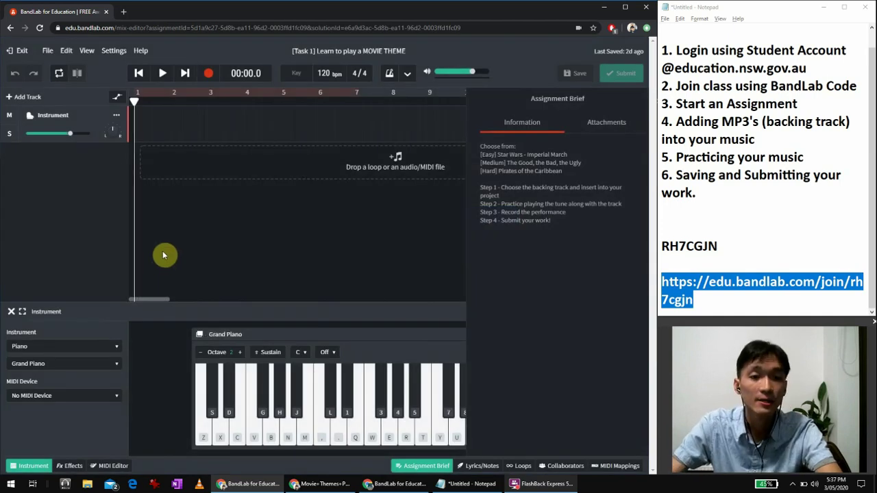
{"action": "left_click", "coordinate": [435, 469]}
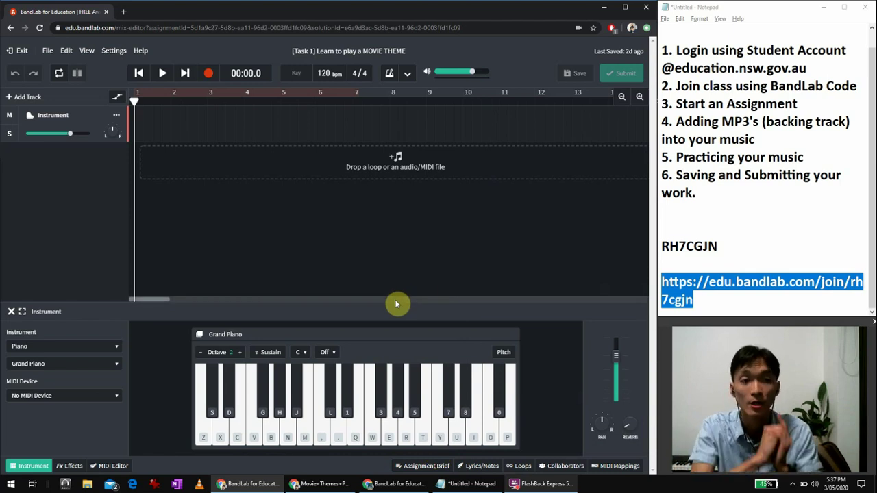
{"action": "left_click", "coordinate": [209, 82]}
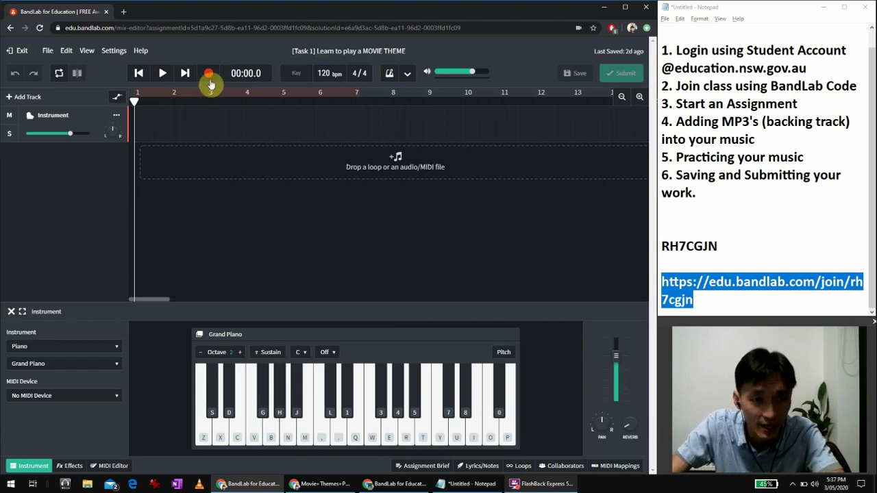
{"action": "left_click", "coordinate": [138, 73]}
{"action": "left_click", "coordinate": [203, 73]}
{"action": "left_click", "coordinate": [138, 73]}
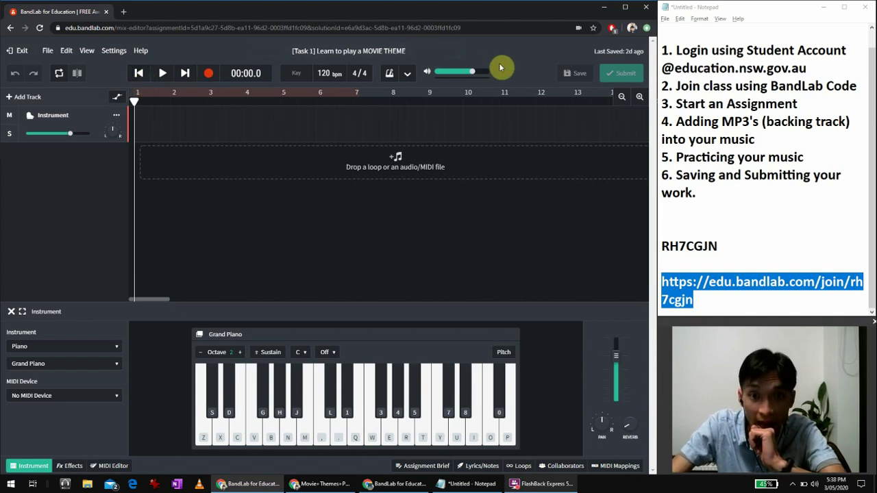
{"action": "mouse_move", "coordinate": [470, 74]}
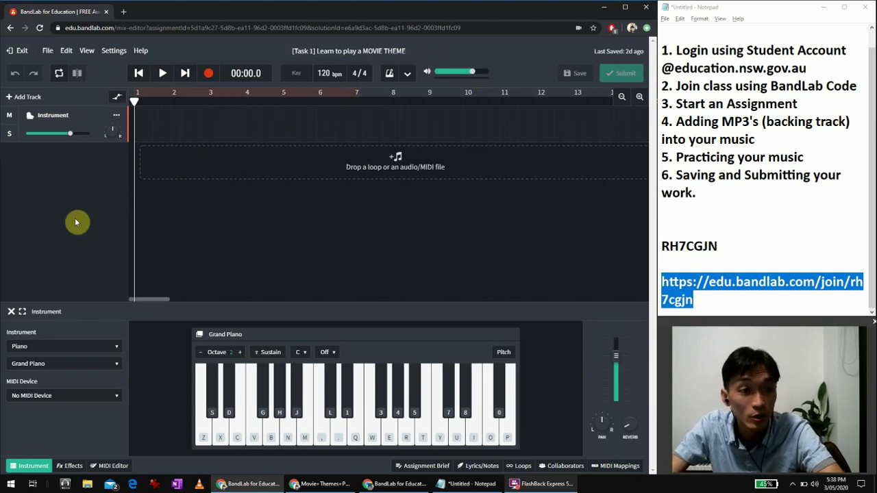
- Add a Drum Machine track and a Voice/Mic track to the project
{"action": "left_click", "coordinate": [28, 100]}
{"action": "left_click", "coordinate": [245, 249]}
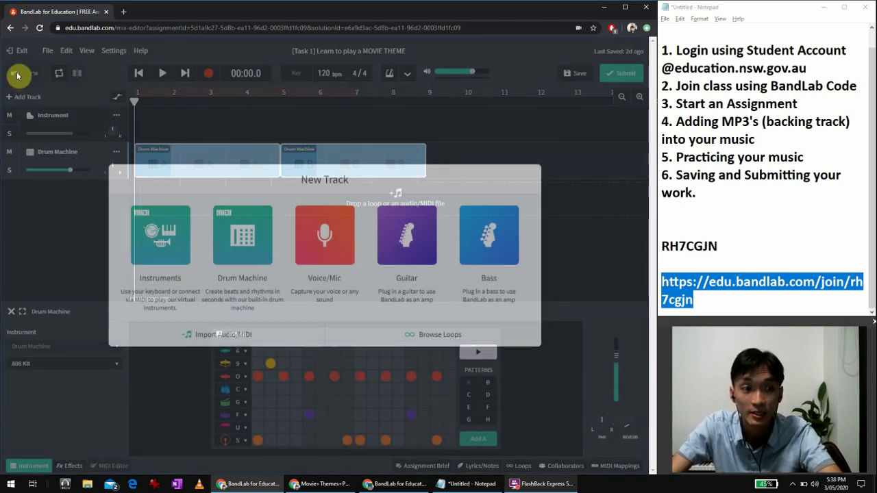
{"action": "left_click", "coordinate": [22, 97]}
{"action": "left_click", "coordinate": [334, 248]}
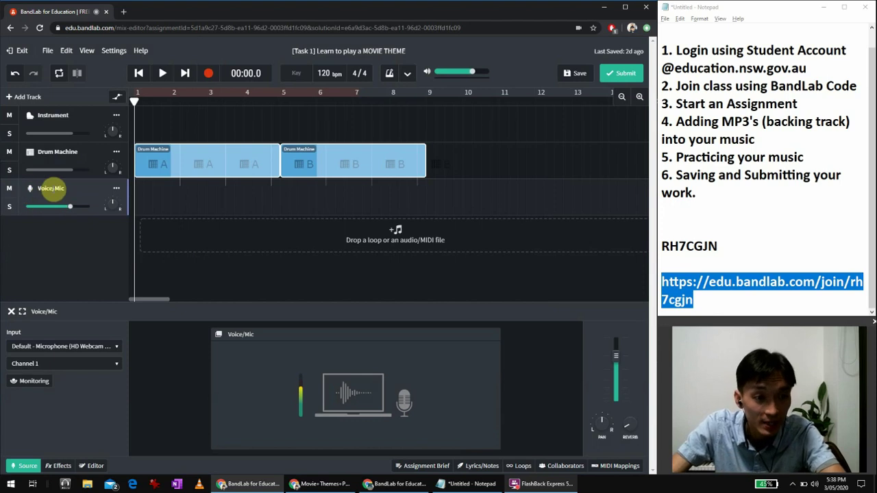
- Delete the Voice/Mic track and the Drum Machine track, keeping only the Instrument track
{"action": "right_click", "coordinate": [58, 190]}
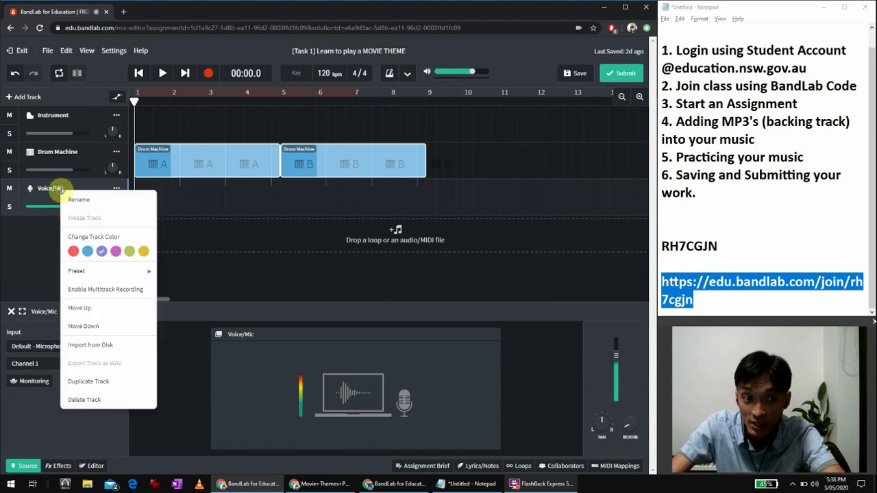
{"action": "left_click", "coordinate": [95, 400]}
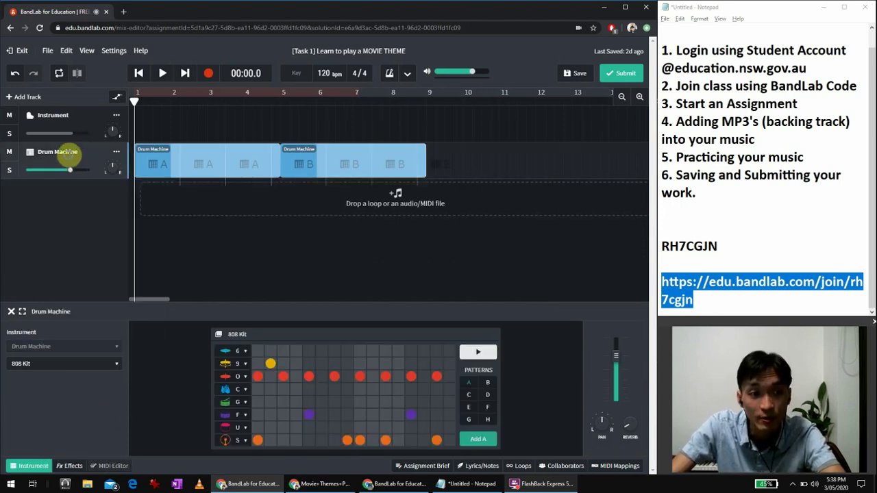
{"action": "right_click", "coordinate": [69, 155]}
{"action": "left_click", "coordinate": [98, 385]}
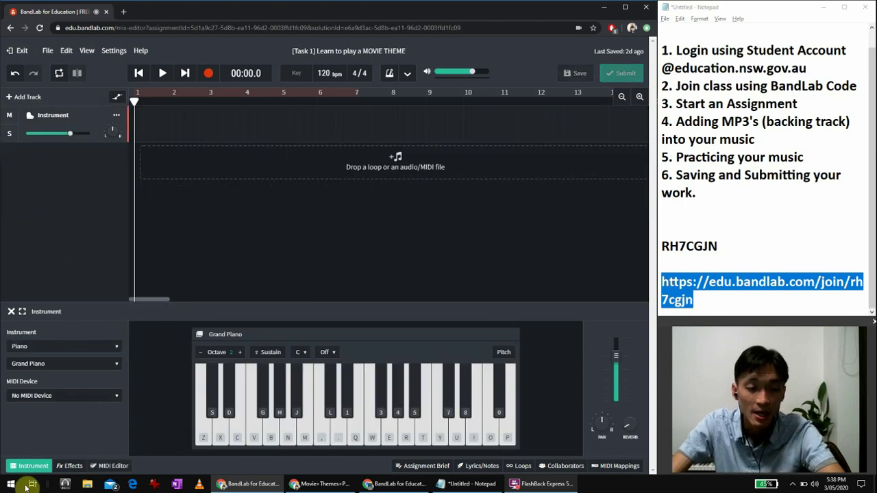
- Hide the Grand Piano keyboard of the Instrument track and show it again
{"action": "left_click", "coordinate": [31, 471]}
{"action": "left_click", "coordinate": [30, 470]}
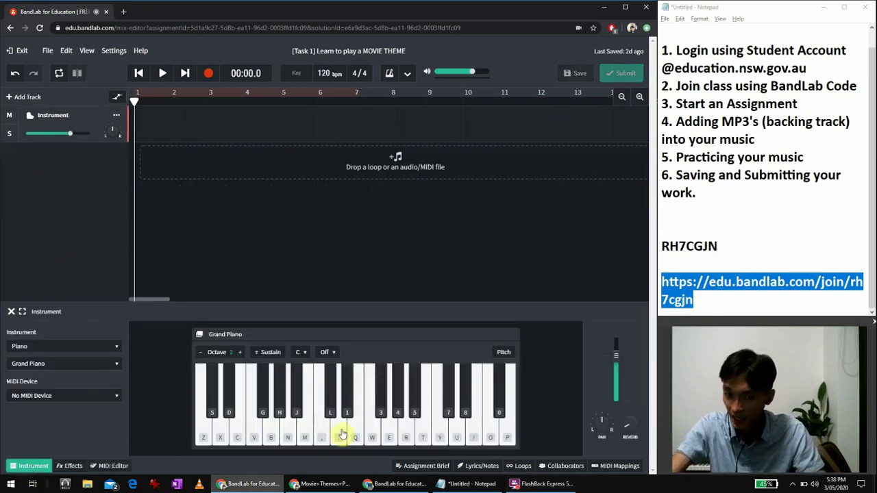
{"action": "left_click", "coordinate": [29, 468]}
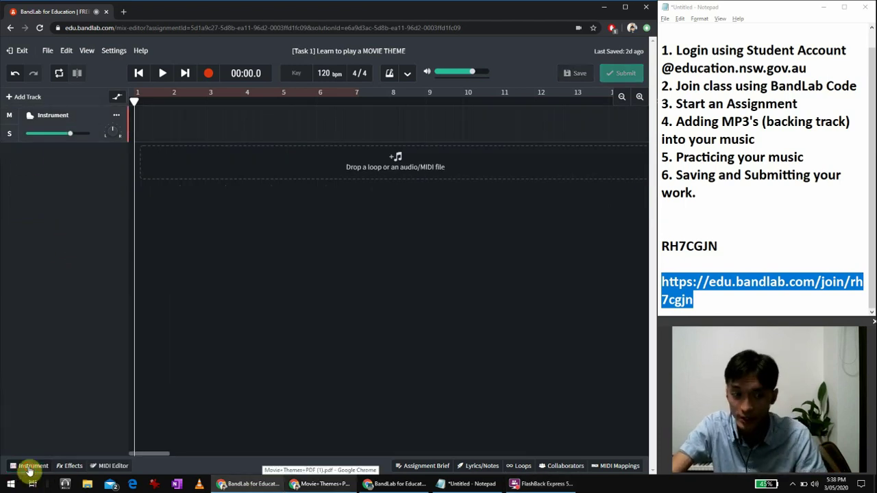
{"action": "left_click", "coordinate": [29, 467]}
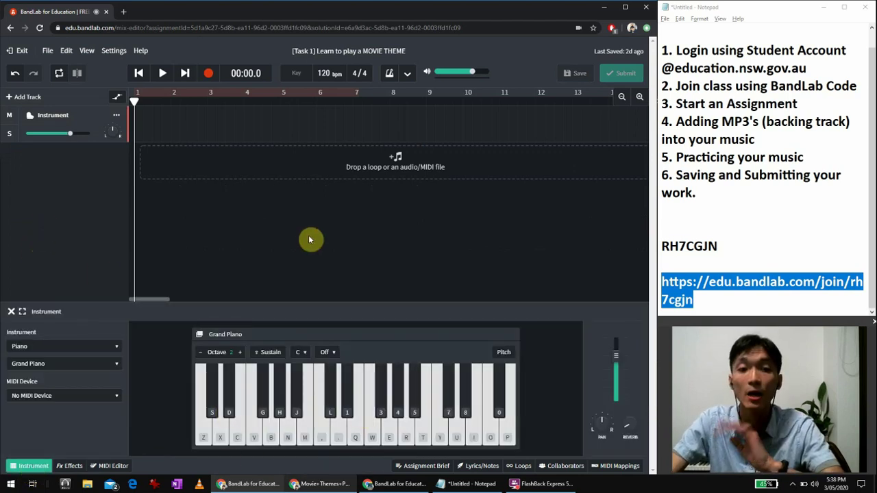
- Download the Star Wars Imperial March backing track and the Movie Themes PDF from the assignment brief's attachments
{"action": "left_click", "coordinate": [435, 466]}
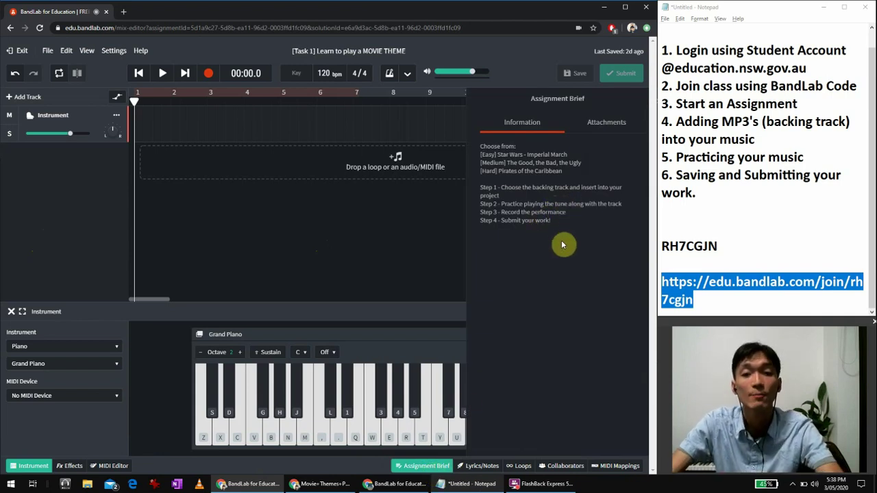
{"action": "left_click_drag", "start_coordinate": [568, 154], "coordinate": [498, 157]}
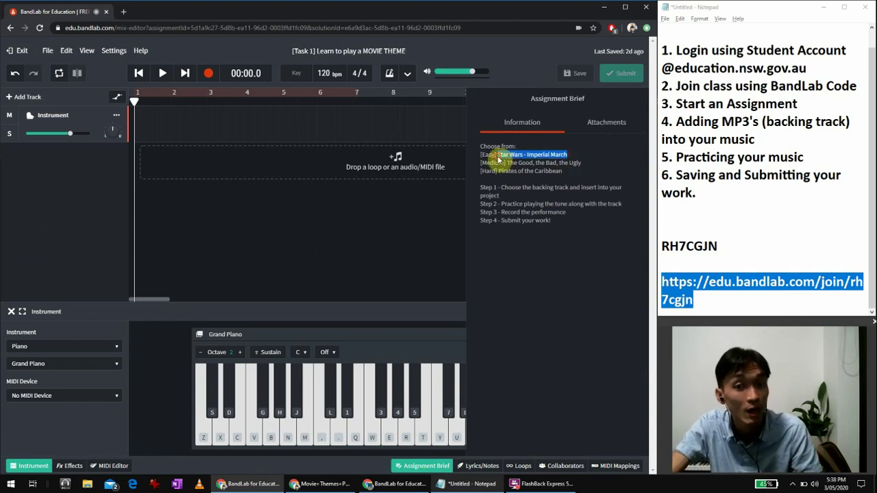
{"action": "left_click", "coordinate": [597, 123]}
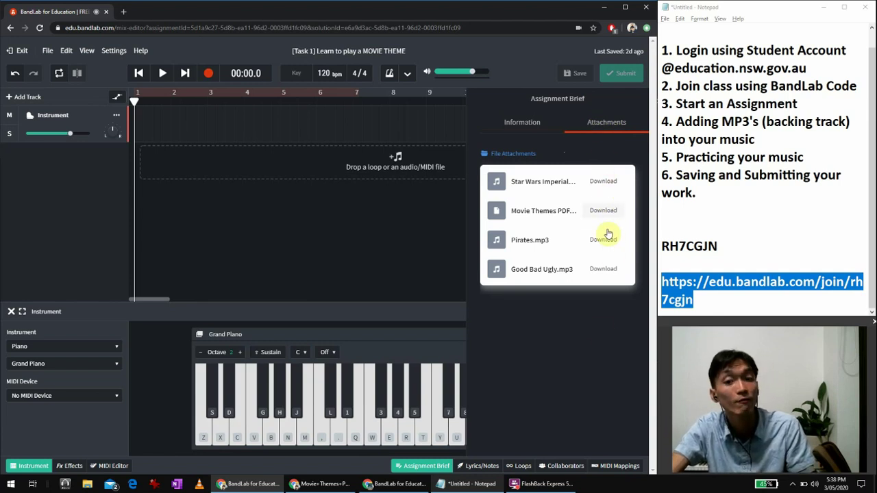
{"action": "left_click", "coordinate": [599, 182]}
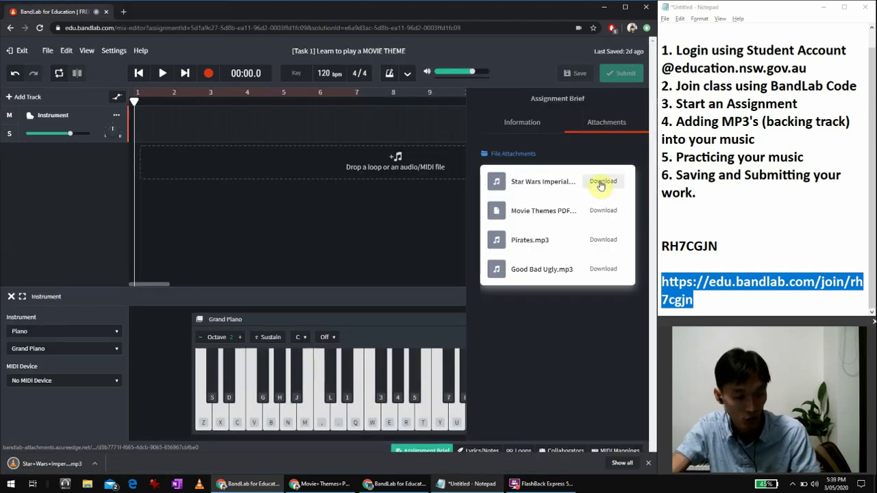
{"action": "left_click", "coordinate": [604, 211]}
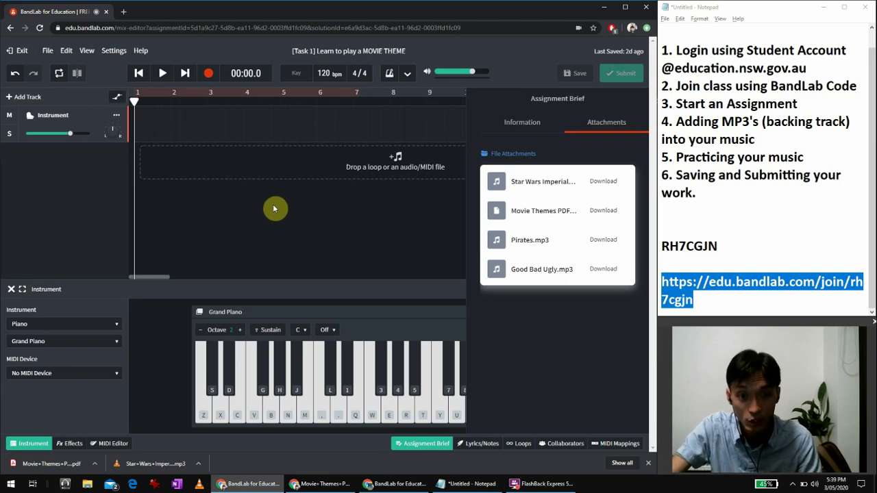
- Import the audio file Star+Wars+Imperial+March (3) from the Downloads folder into the project as a new track
{"action": "left_click", "coordinate": [361, 168]}
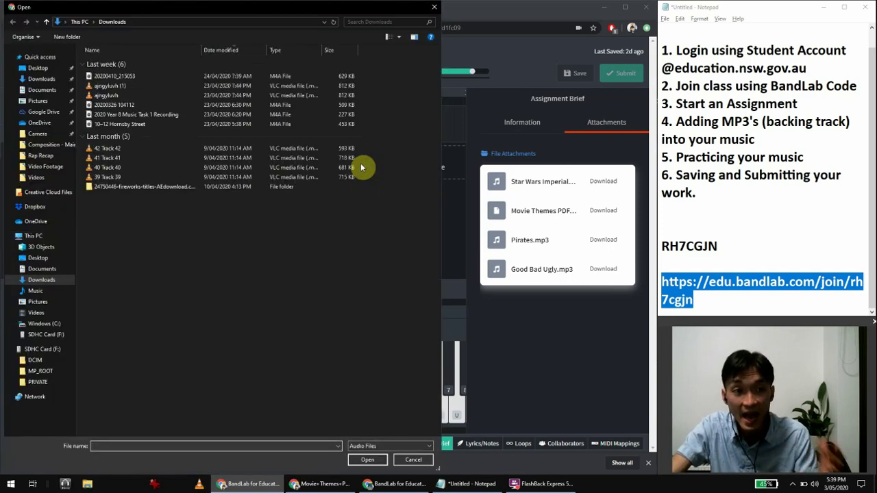
{"action": "left_click", "coordinate": [35, 79]}
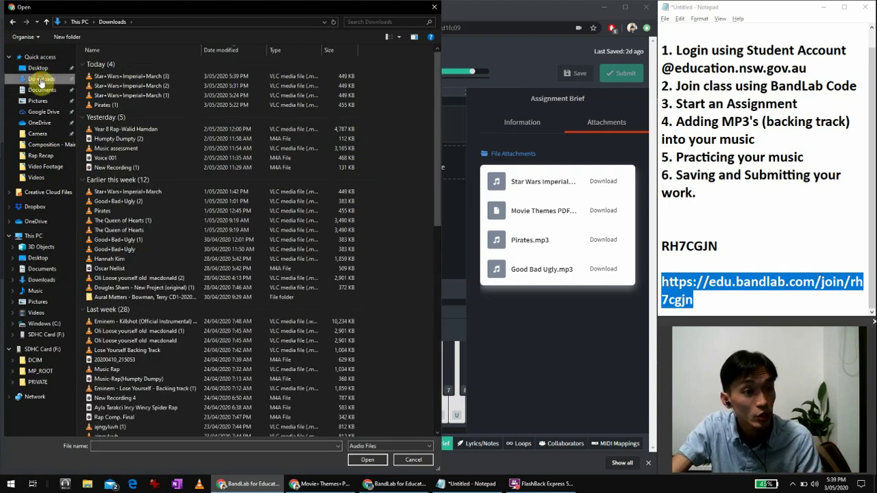
{"action": "double_click", "coordinate": [152, 81]}
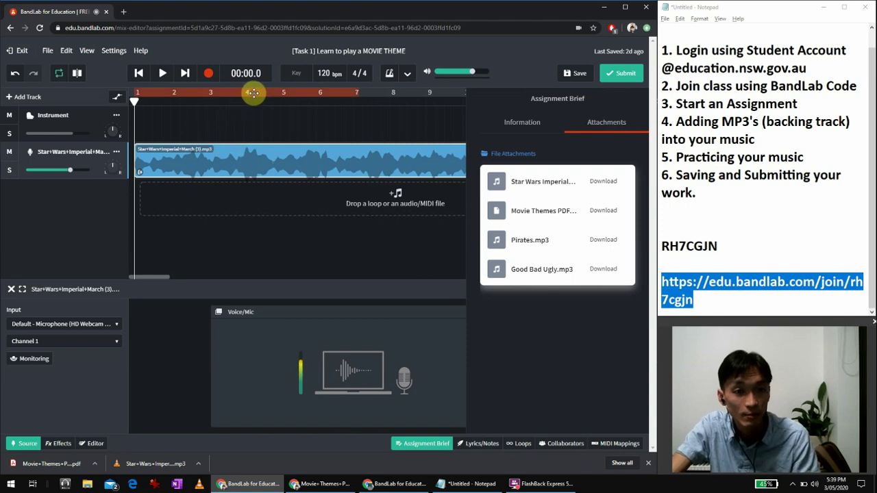
- Play a short section of the Star Wars backing track from 00:07.8, then move the playhead to 00:10.0
{"action": "left_click_drag", "start_coordinate": [134, 103], "coordinate": [278, 104]}
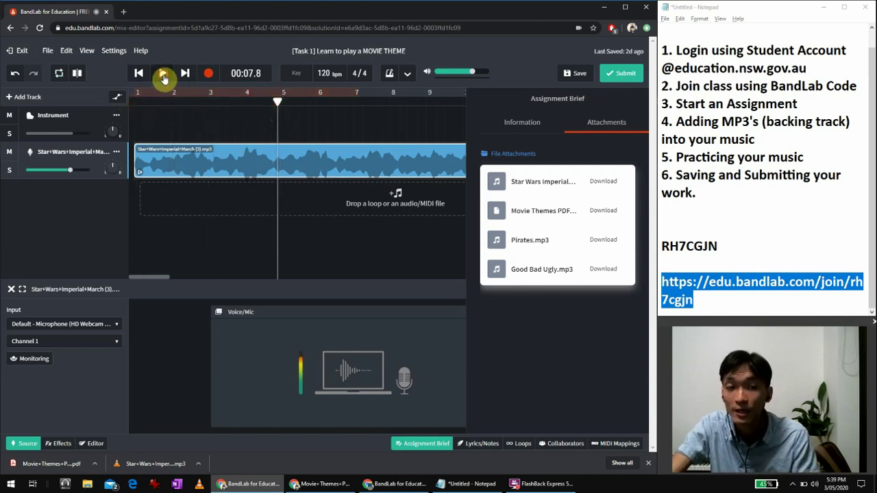
{"action": "left_click", "coordinate": [163, 76]}
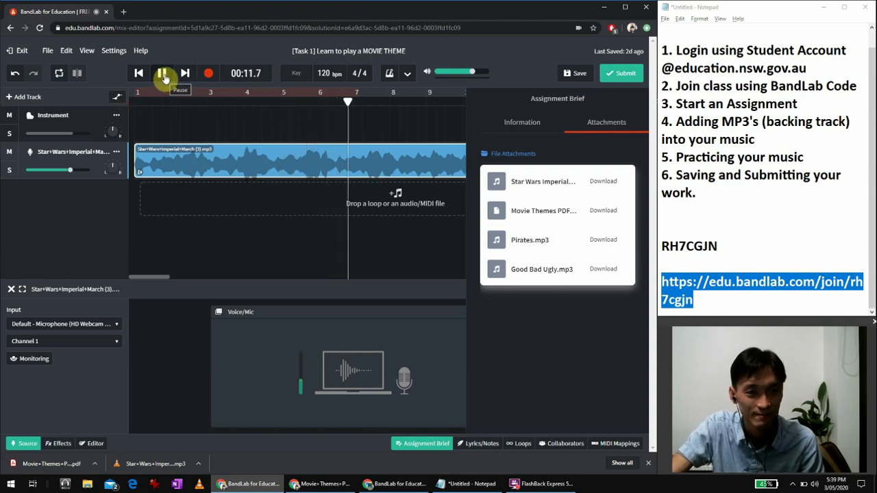
{"action": "left_click", "coordinate": [163, 74]}
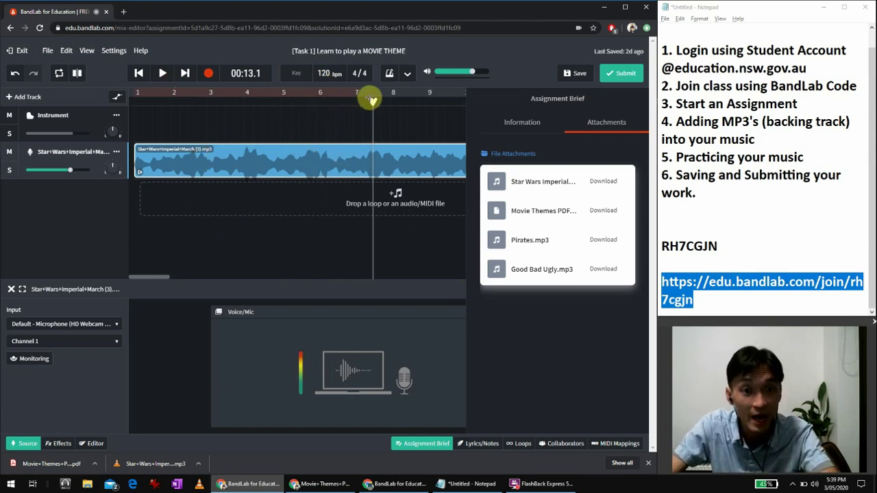
{"action": "left_click_drag", "start_coordinate": [371, 100], "coordinate": [317, 102]}
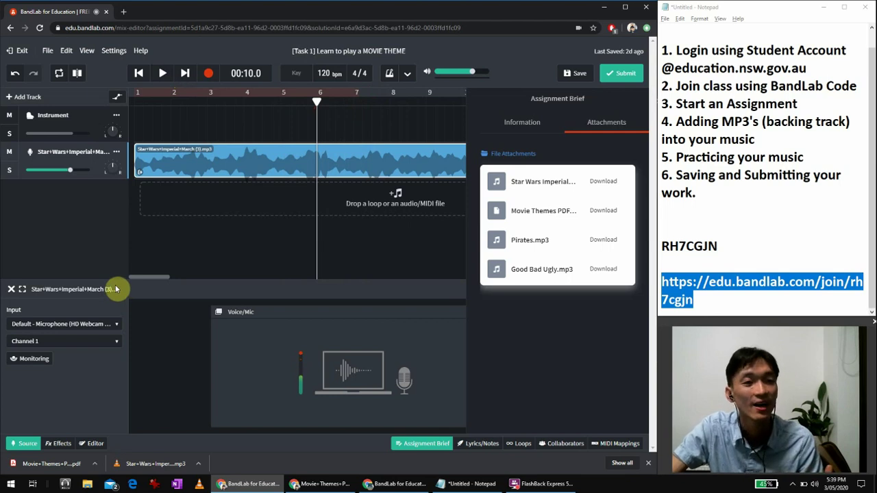
- Open the downloaded Movie Themes PDF in its own window and arrange the sheet music above the BandLab project window
{"action": "left_click", "coordinate": [55, 465]}
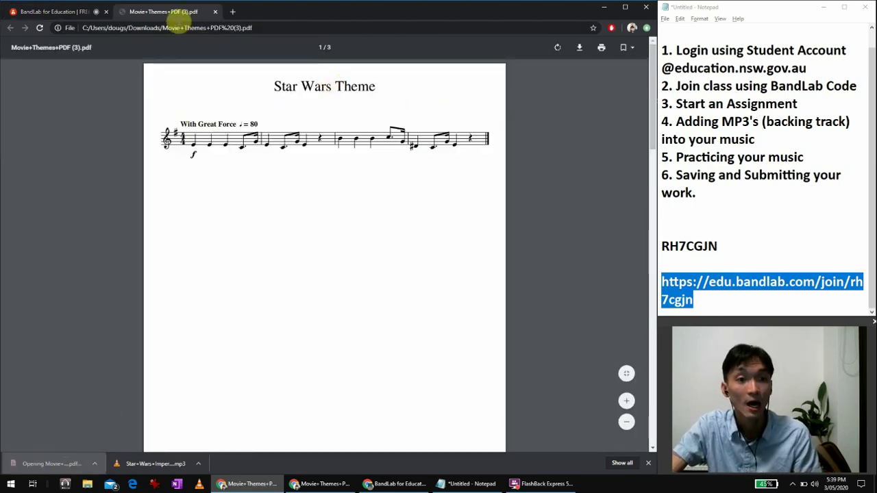
{"action": "left_click_drag", "start_coordinate": [178, 12], "coordinate": [548, 89]}
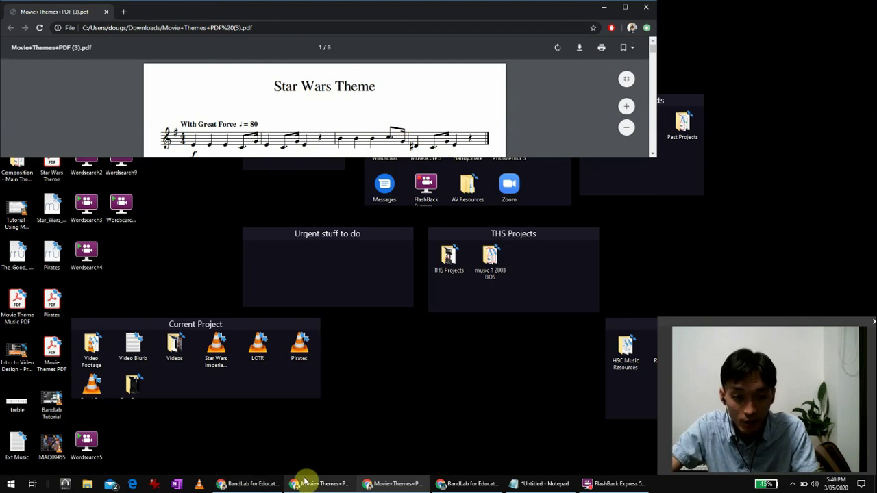
{"action": "left_click", "coordinate": [458, 484]}
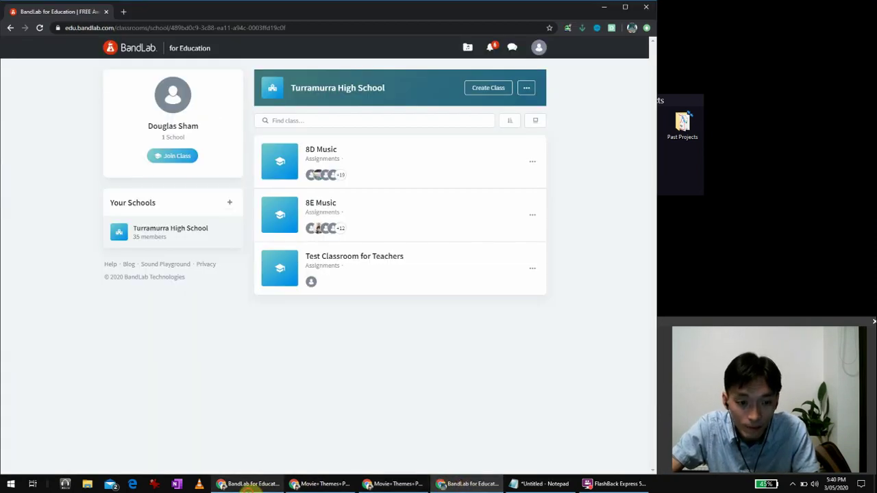
{"action": "left_click", "coordinate": [252, 484]}
{"action": "left_click_drag", "start_coordinate": [313, 4], "coordinate": [571, 290]}
{"action": "left_click", "coordinate": [541, 484]}
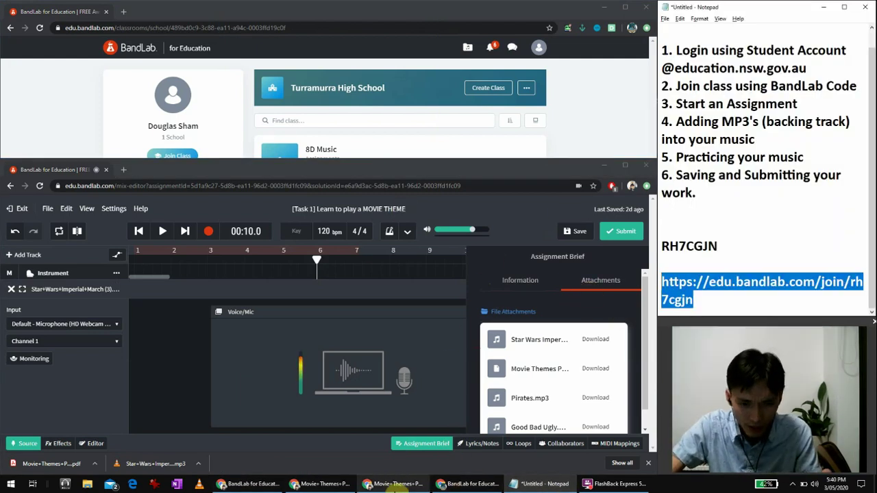
{"action": "left_click", "coordinate": [391, 488]}
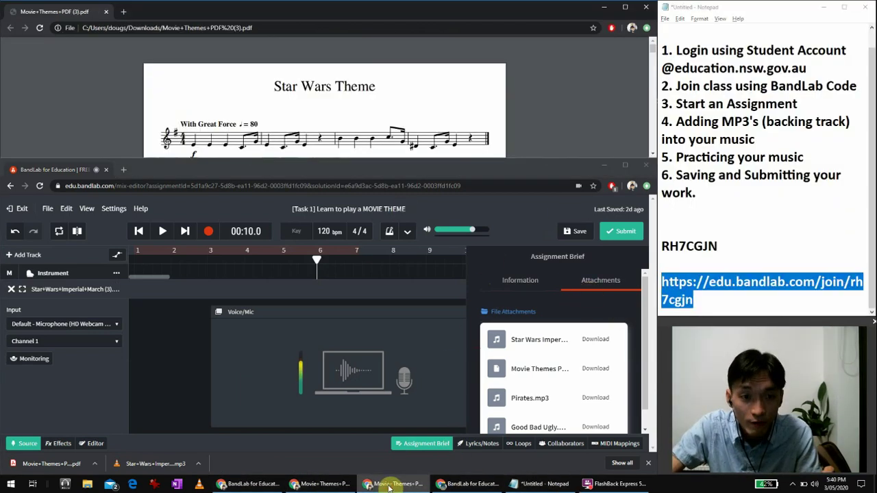
{"action": "left_click", "coordinate": [233, 164]}
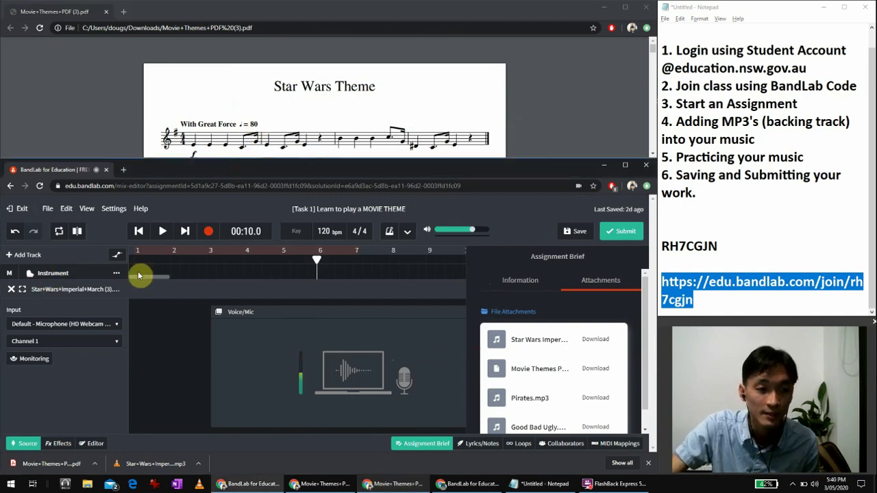
- Select the Instrument track, close the Assignment Brief and bring the Notepad instructions back into view beside the project
{"action": "left_click", "coordinate": [68, 273]}
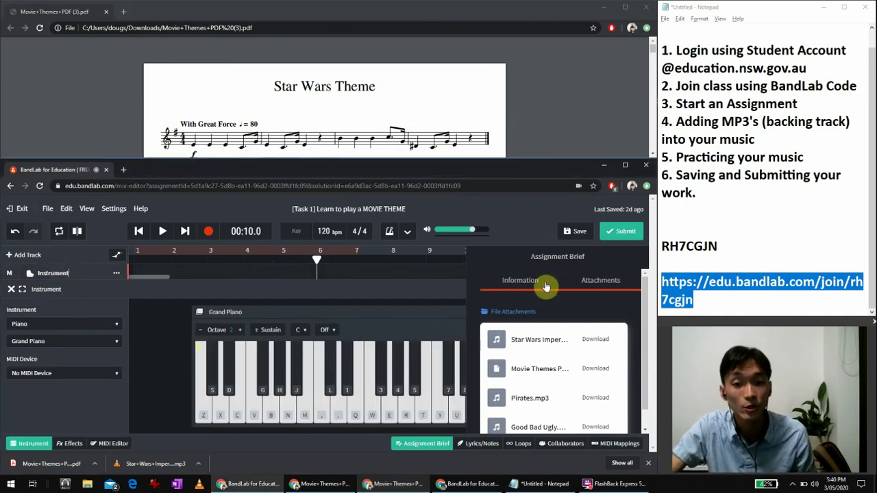
{"action": "left_click", "coordinate": [429, 444]}
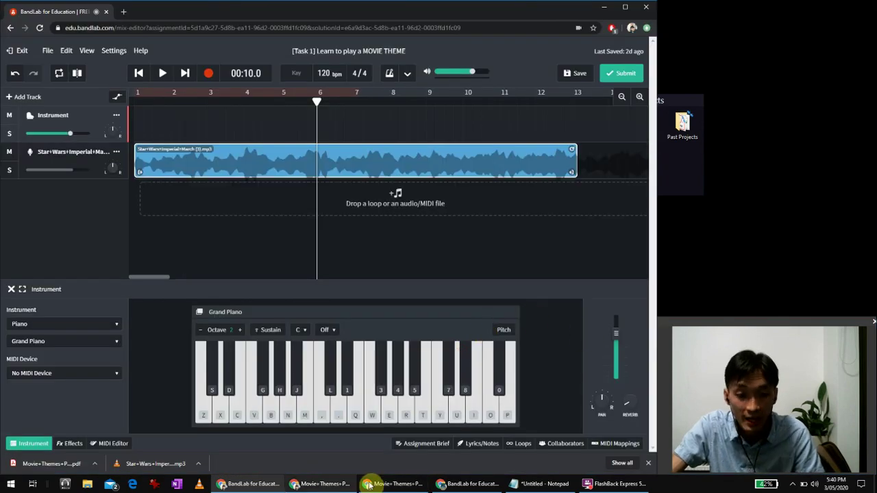
{"action": "left_click", "coordinate": [541, 484]}
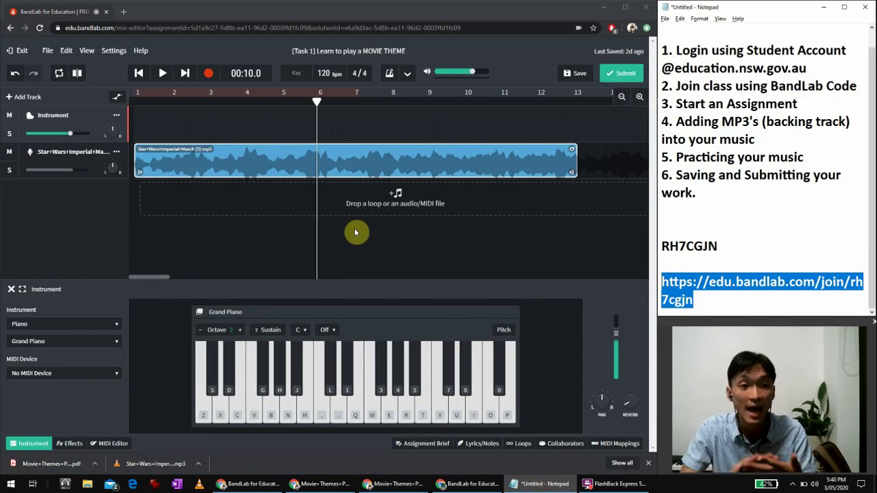
- Move the playhead to 00:08.0 and practise notes on the lowest white keys of the on-screen Grand Piano
{"action": "left_click", "coordinate": [315, 101]}
{"action": "left_click_drag", "start_coordinate": [315, 100], "coordinate": [280, 100]}
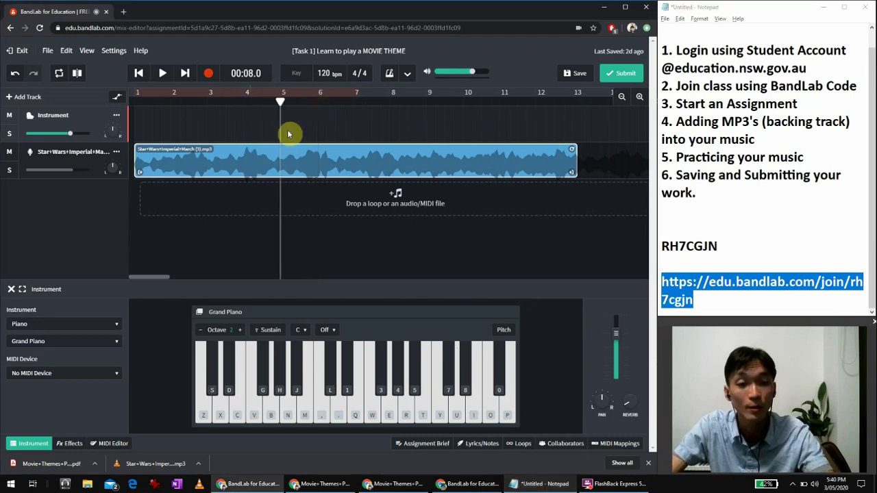
{"action": "left_click", "coordinate": [236, 416]}
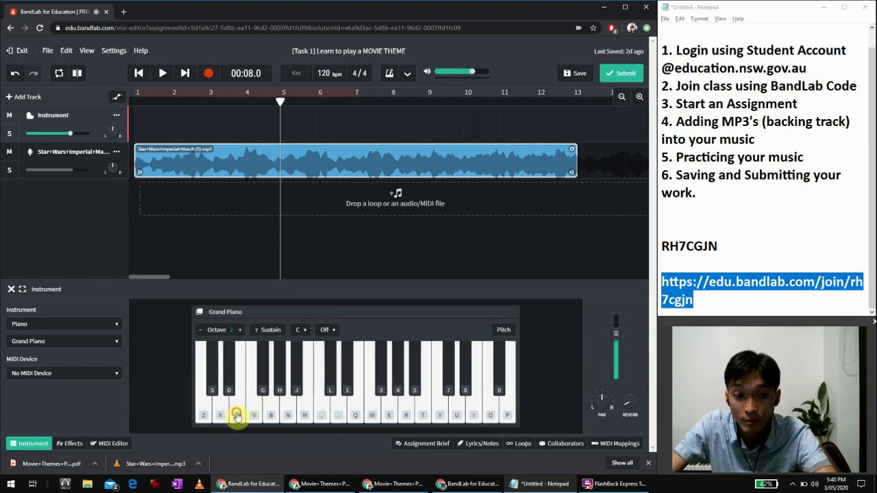
{"action": "left_click", "coordinate": [237, 416]}
{"action": "left_click", "coordinate": [202, 413]}
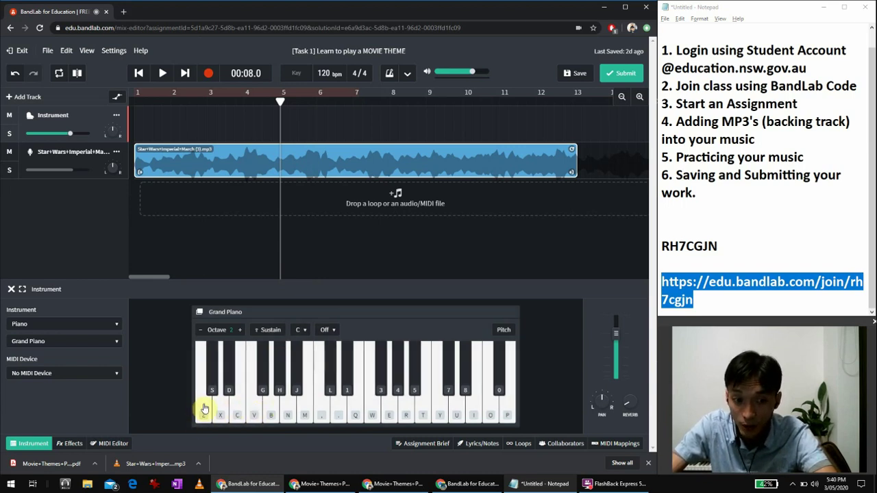
{"action": "left_click", "coordinate": [204, 414]}
{"action": "left_click", "coordinate": [218, 409]}
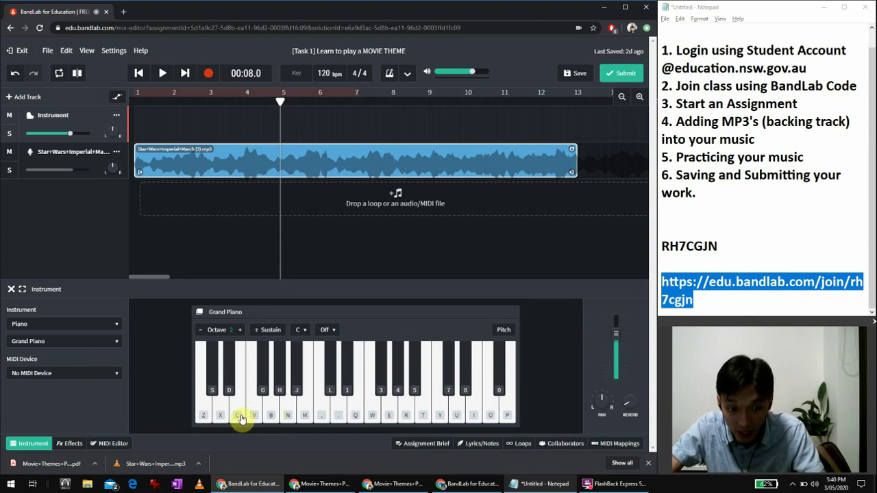
- Practise the piano notes labelled Z, X and C using the computer keyboard
{"action": "key", "text": "z"}
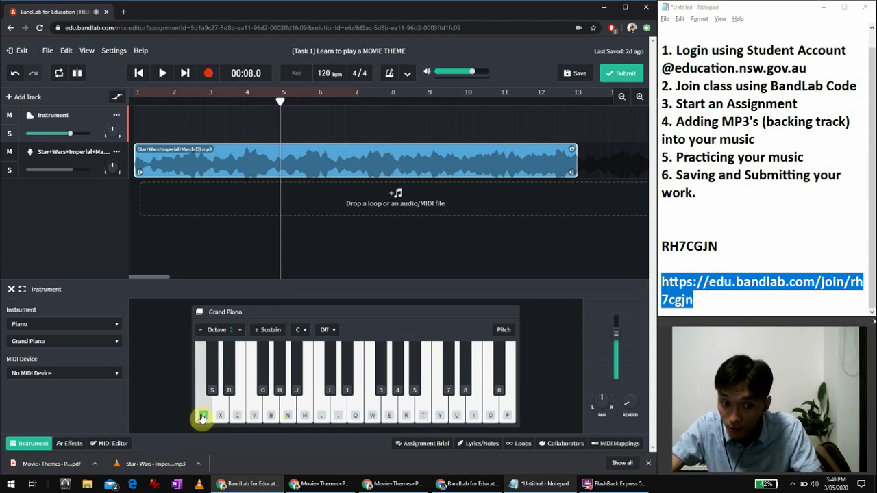
{"action": "key", "text": "x"}
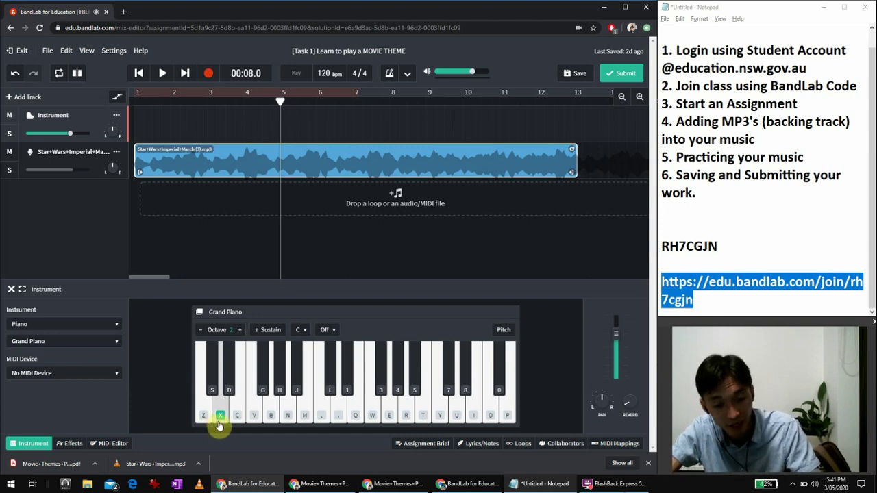
{"action": "key", "text": "c"}
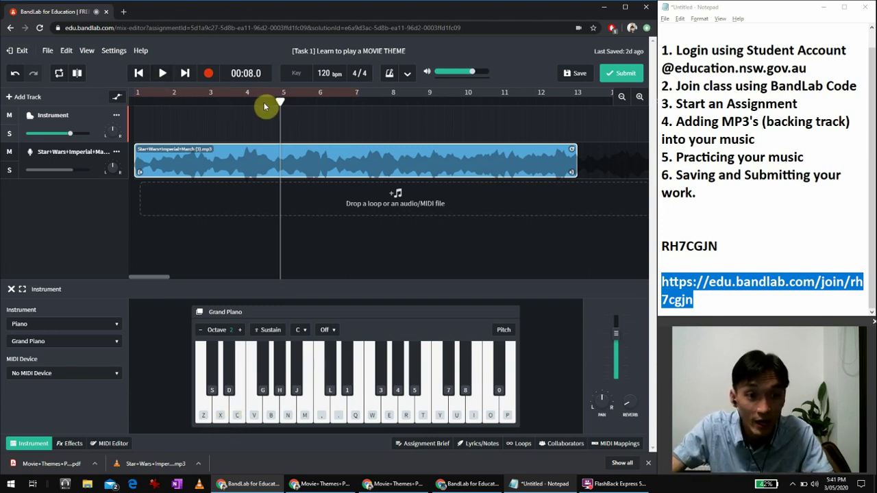
- Record the Star Wars theme on the Grand Piano in the Instrument track from 00:06.0 over the backing track
{"action": "left_click_drag", "start_coordinate": [279, 104], "coordinate": [243, 109]}
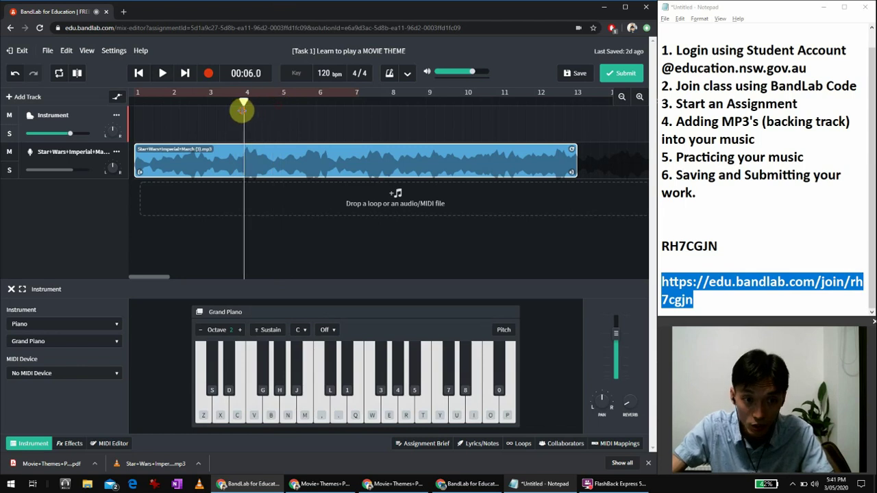
{"action": "left_click", "coordinate": [211, 79]}
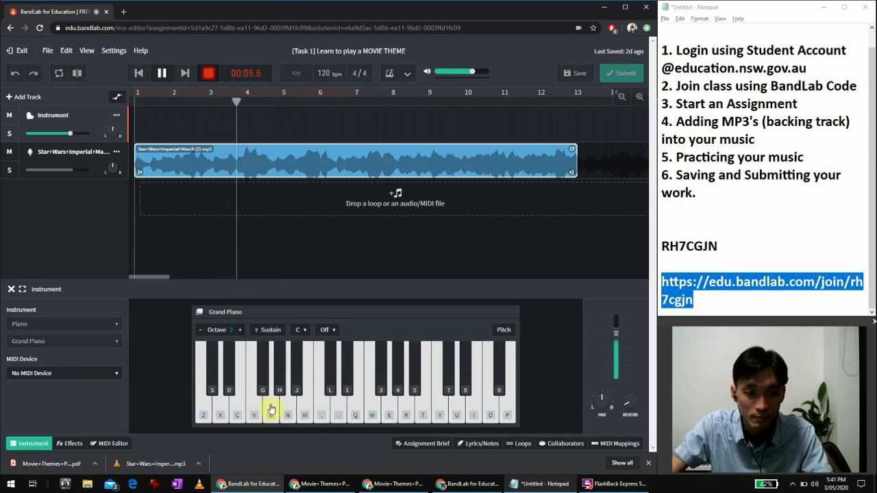
{"action": "left_click", "coordinate": [239, 407]}
{"action": "left_click", "coordinate": [255, 415]}
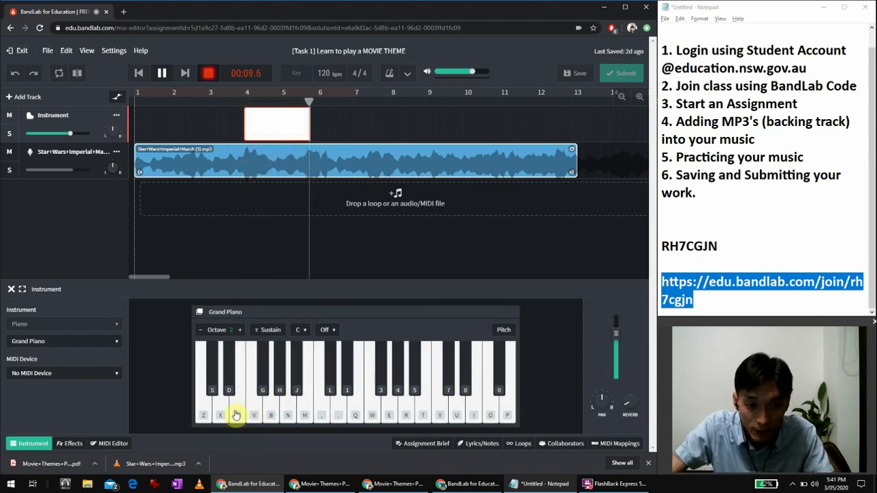
{"action": "left_click", "coordinate": [235, 414]}
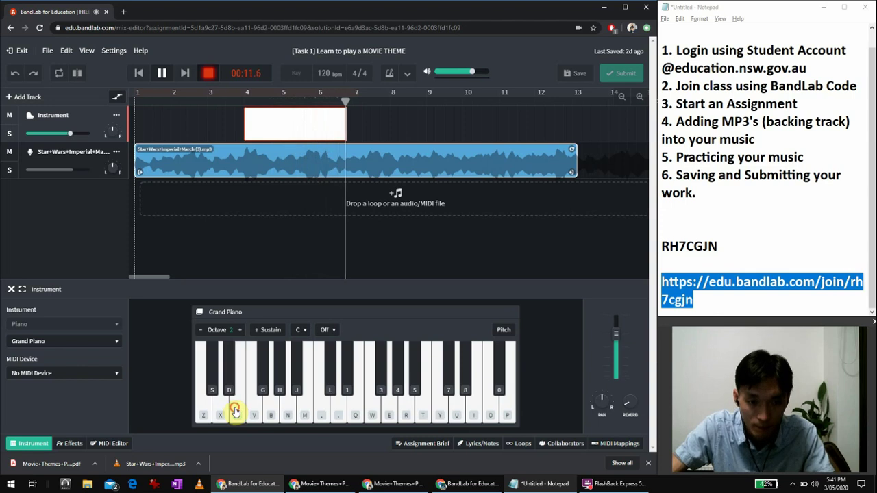
{"action": "left_click", "coordinate": [208, 411]}
{"action": "left_click", "coordinate": [246, 417]}
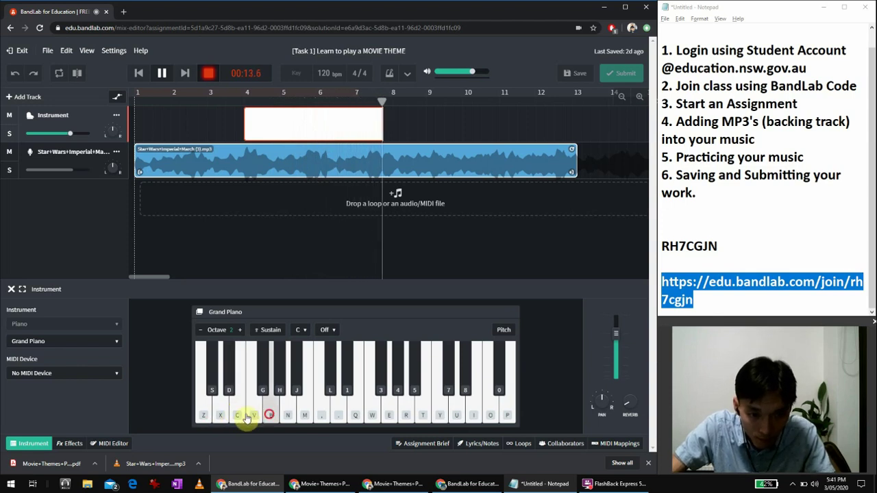
{"action": "left_click", "coordinate": [226, 412]}
{"action": "left_click", "coordinate": [237, 420]}
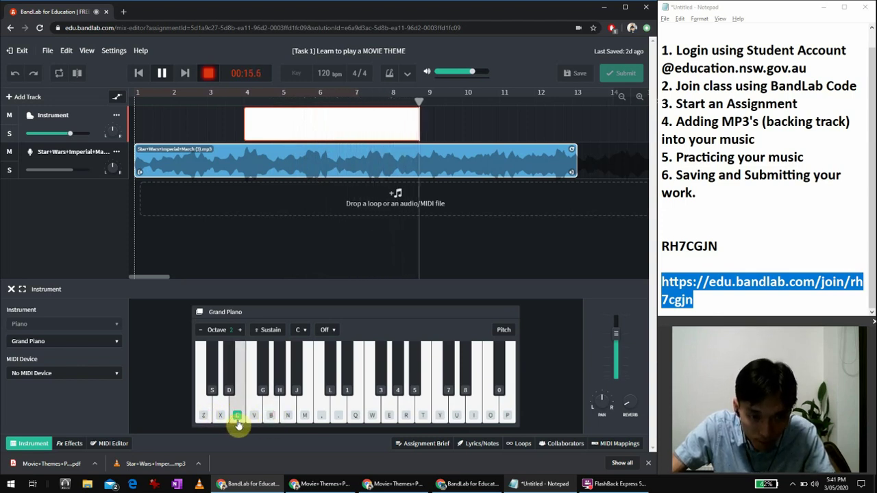
{"action": "left_click", "coordinate": [305, 416]}
{"action": "left_click", "coordinate": [304, 418]}
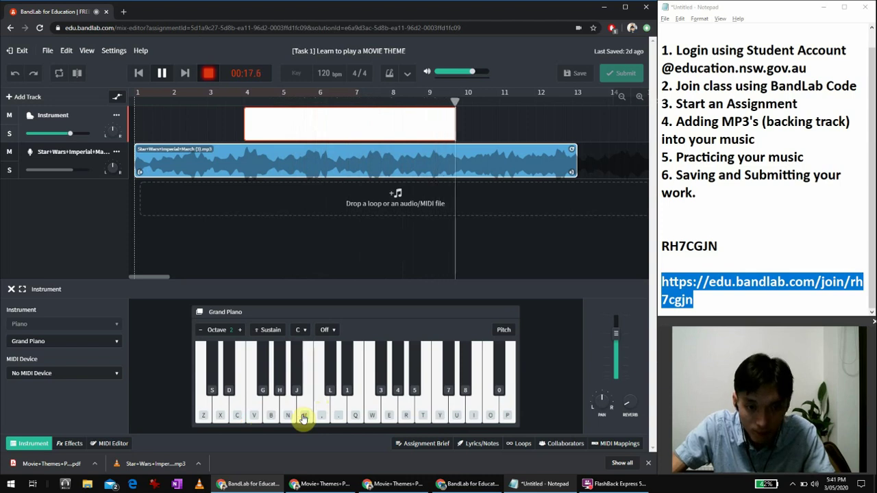
{"action": "left_click", "coordinate": [304, 418]}
{"action": "left_click", "coordinate": [277, 416]}
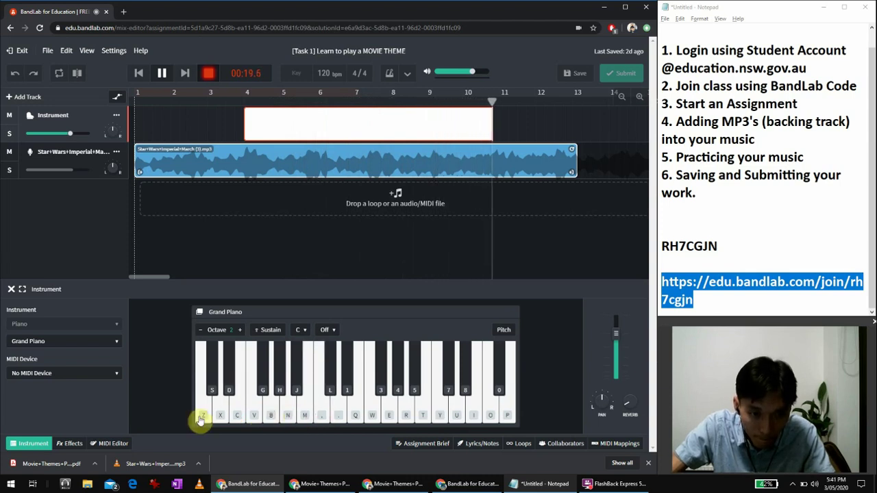
{"action": "left_click", "coordinate": [239, 415]}
{"action": "key", "text": "space"}
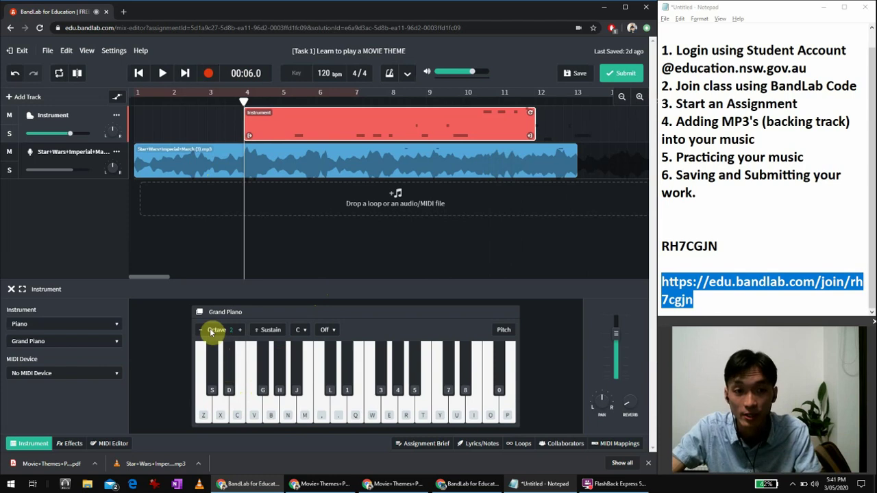
- Lower the Star Wars backing track's volume to about -19 dB and raise the Instrument track's volume
{"action": "left_click", "coordinate": [189, 159]}
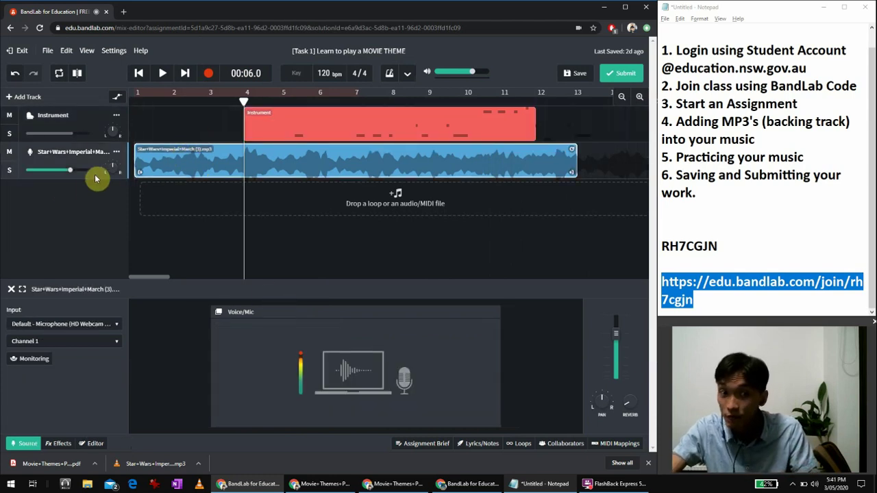
{"action": "left_click", "coordinate": [72, 170]}
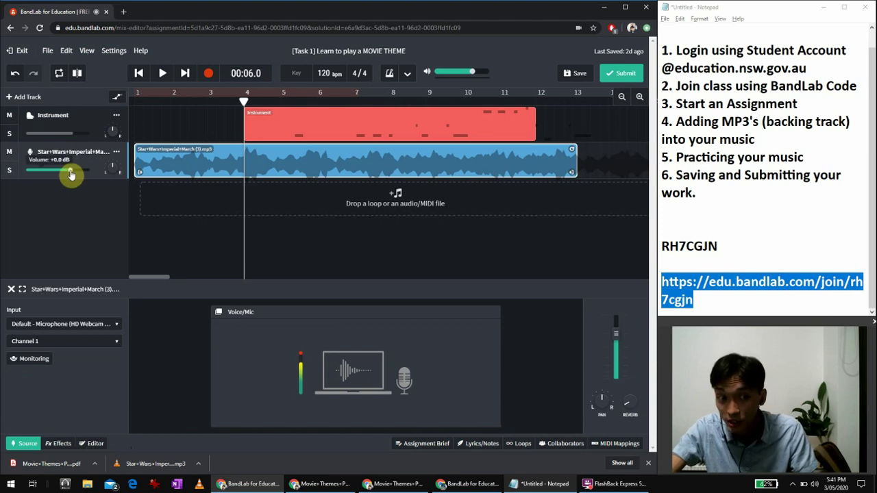
{"action": "left_click_drag", "start_coordinate": [67, 174], "coordinate": [41, 177]}
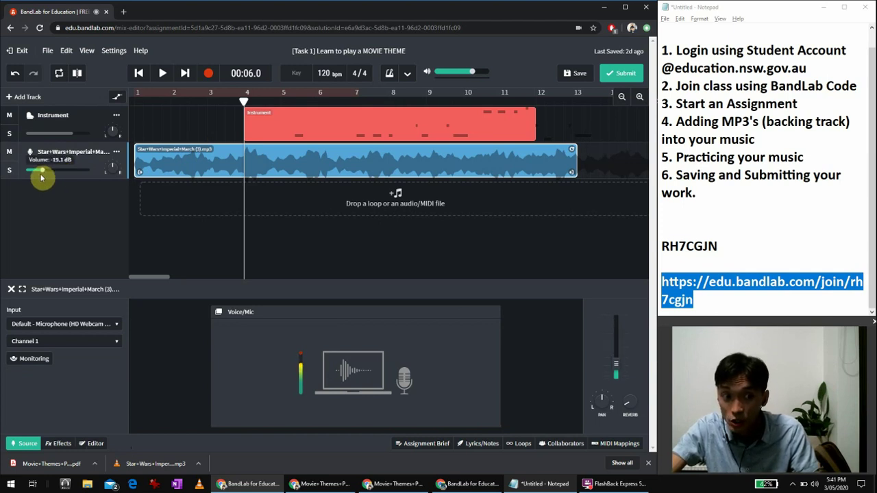
{"action": "left_click", "coordinate": [79, 132]}
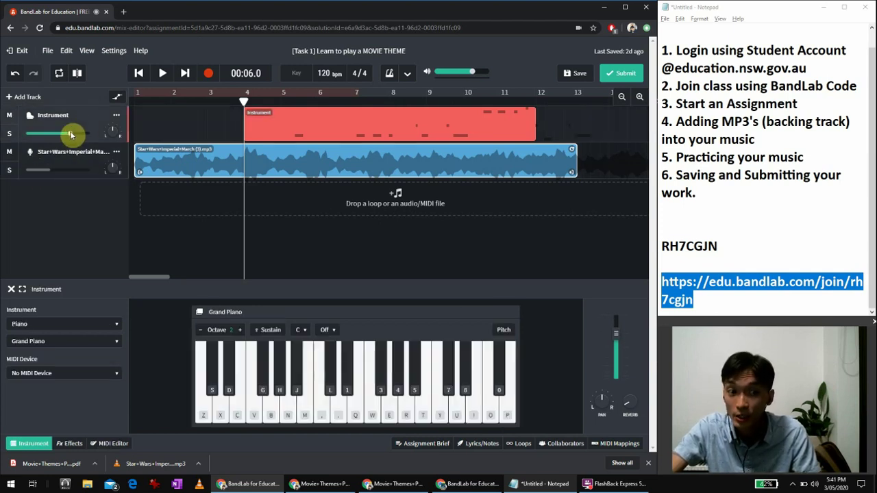
{"action": "left_click_drag", "start_coordinate": [71, 136], "coordinate": [83, 138]}
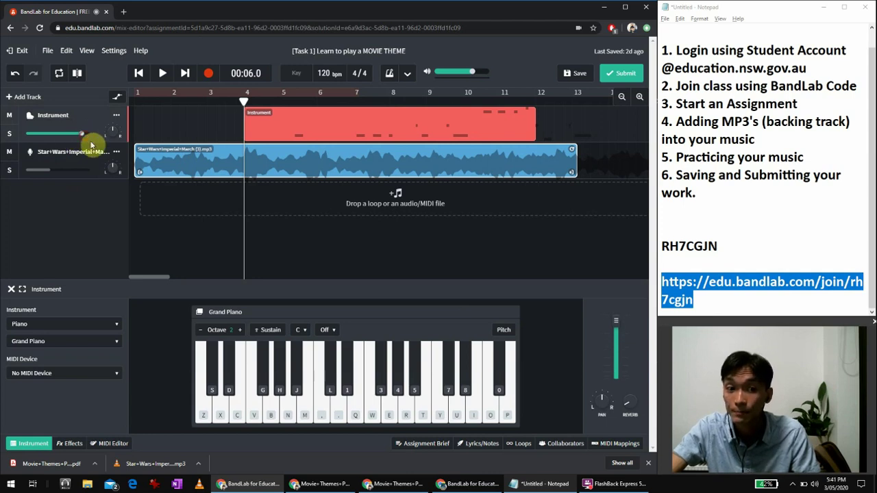
- Play back the piano recording with the backing track from 00:06.5 to check the volume balance
{"action": "left_click_drag", "start_coordinate": [244, 101], "coordinate": [249, 101]}
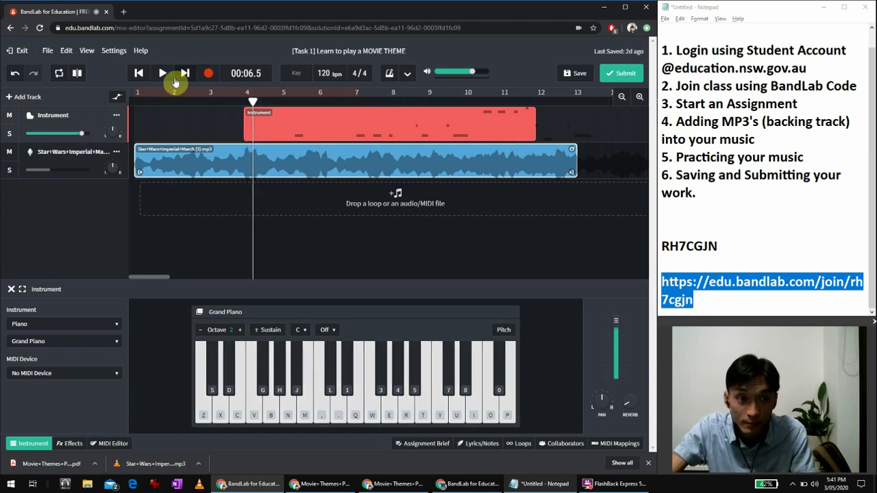
{"action": "left_click", "coordinate": [162, 72]}
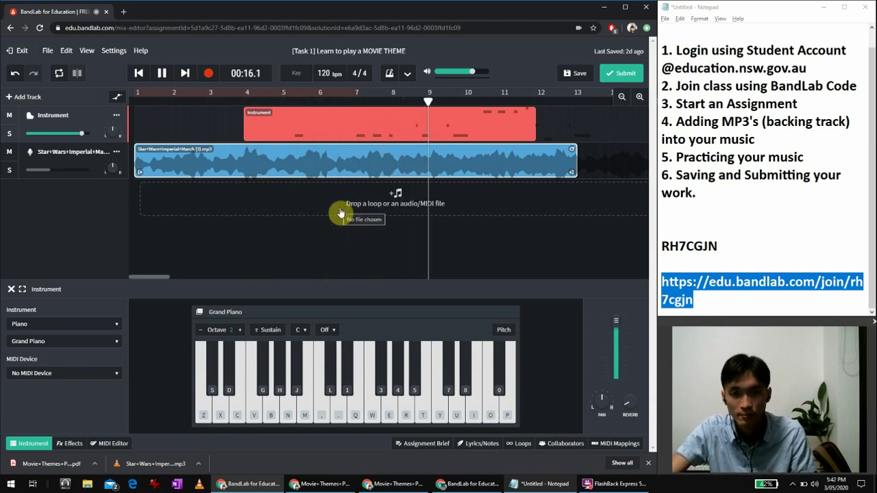
{"action": "key", "text": "space"}
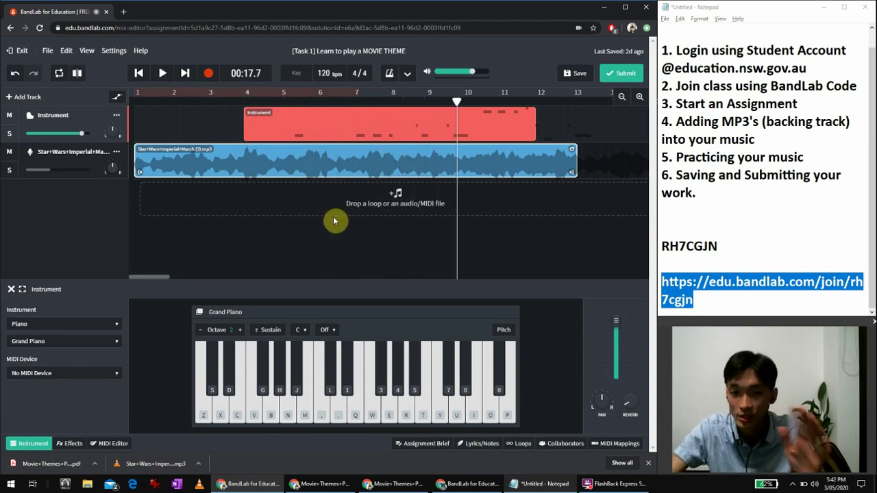
- Change the recorded Instrument track's sound from piano to the Brass category's Trumpet
{"action": "left_click", "coordinate": [297, 125]}
{"action": "left_click", "coordinate": [72, 325]}
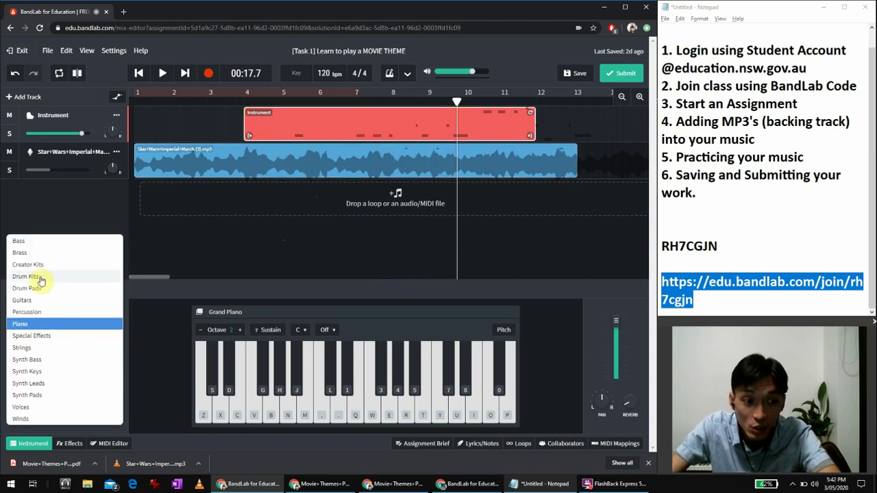
{"action": "left_click", "coordinate": [38, 253]}
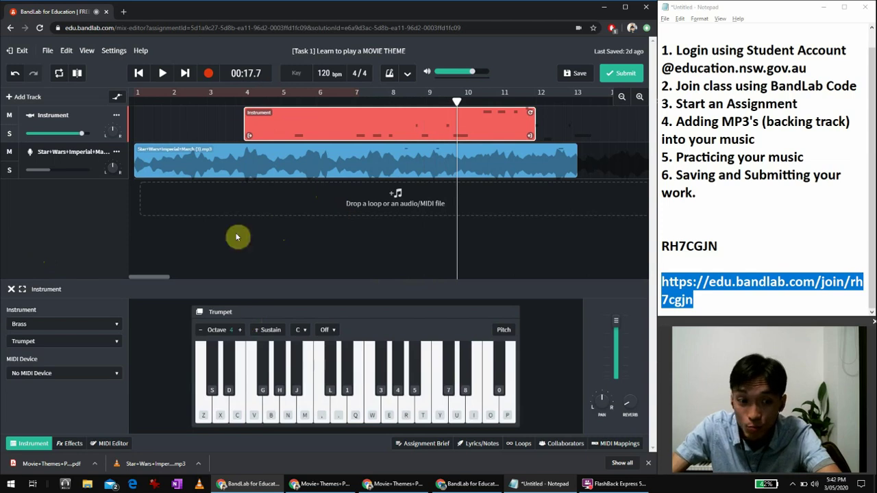
- Play back the trumpet part with the backing track and lower the Instrument track's volume slightly
{"action": "left_click", "coordinate": [306, 92]}
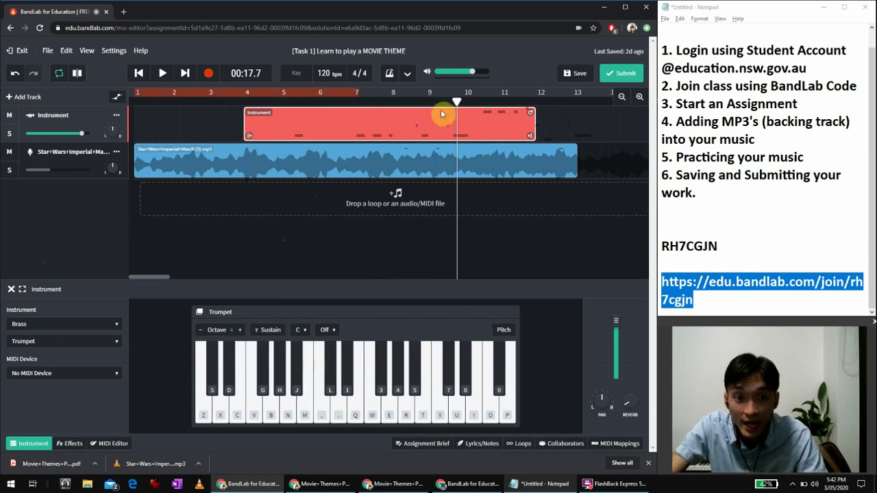
{"action": "key", "text": "space"}
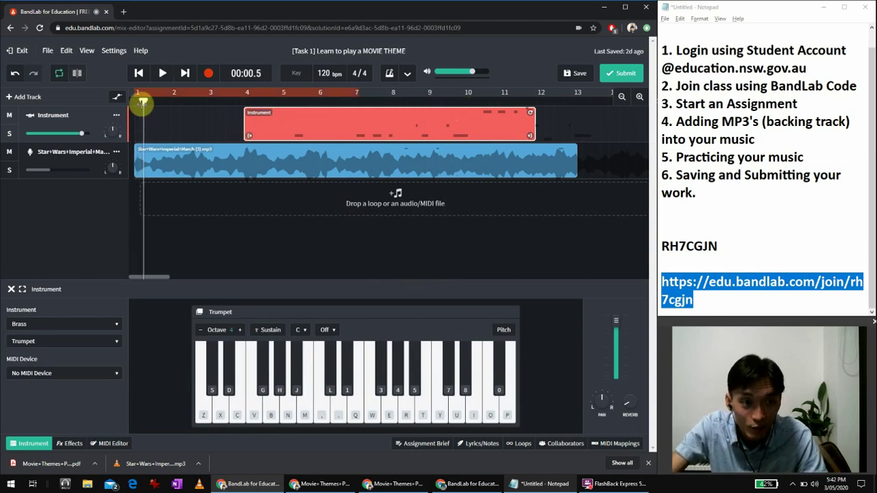
{"action": "left_click_drag", "start_coordinate": [142, 102], "coordinate": [294, 101]}
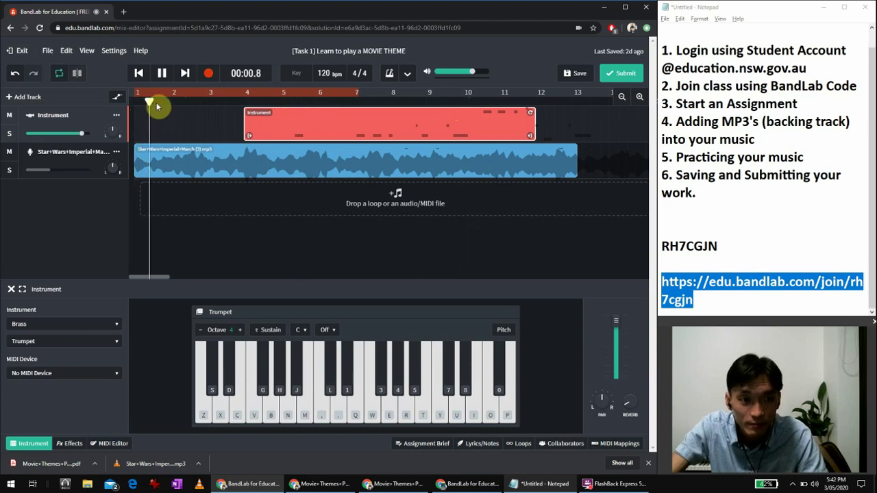
{"action": "left_click", "coordinate": [386, 105]}
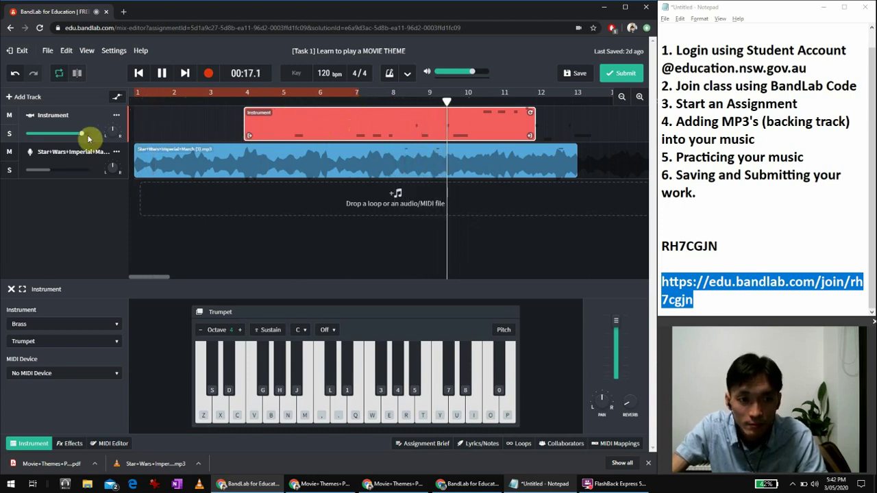
{"action": "key", "text": "space"}
{"action": "left_click_drag", "start_coordinate": [81, 135], "coordinate": [69, 135]}
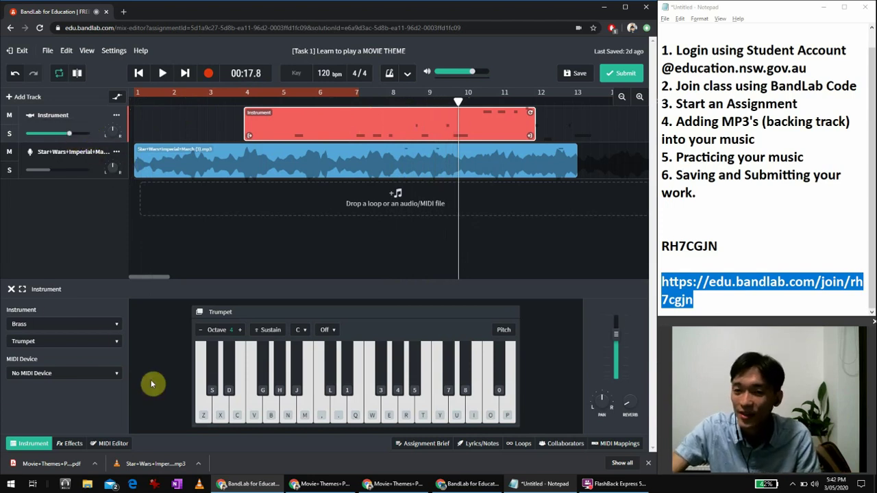
- Save the project and start downloading its mixdown
{"action": "left_click", "coordinate": [575, 75]}
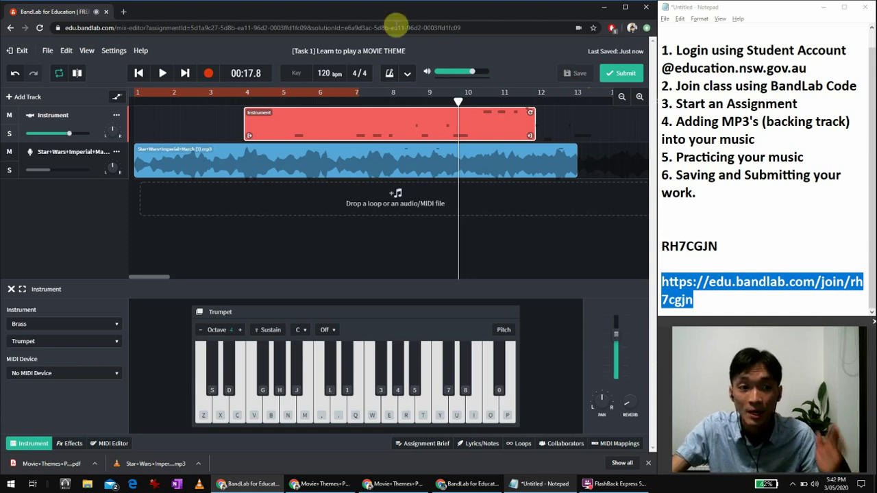
{"action": "left_click", "coordinate": [47, 52]}
{"action": "mouse_move", "coordinate": [68, 68]}
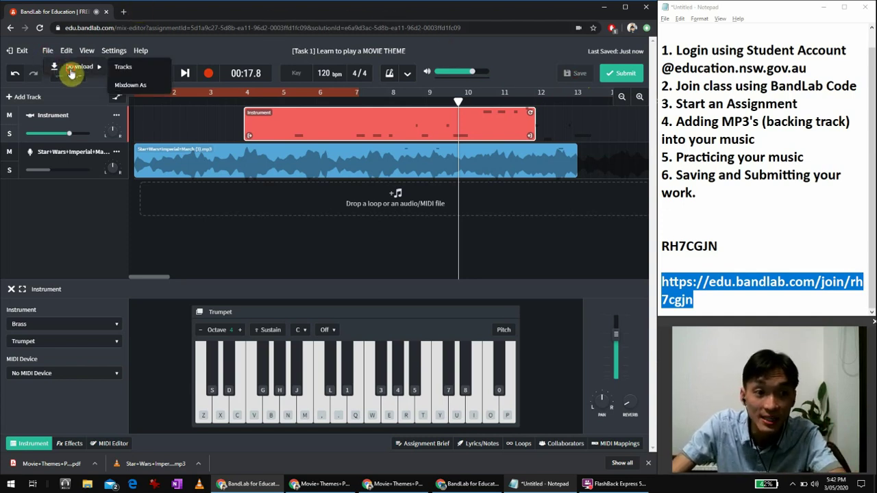
{"action": "left_click", "coordinate": [134, 85]}
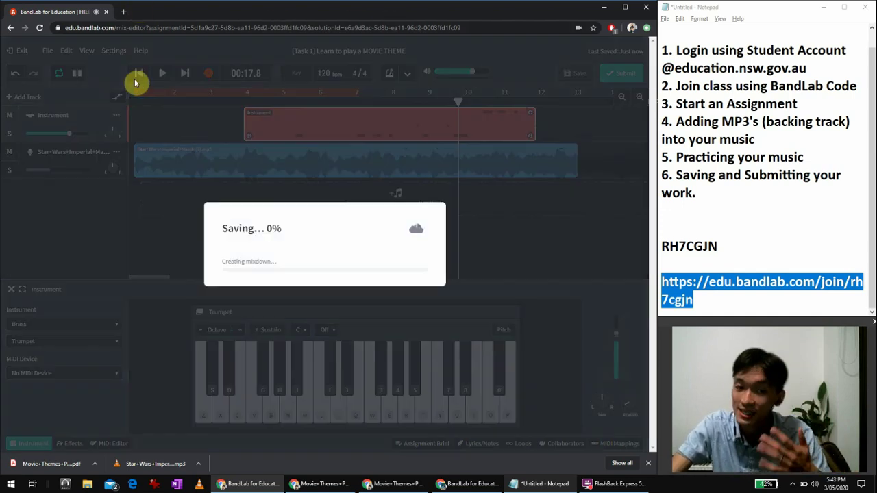